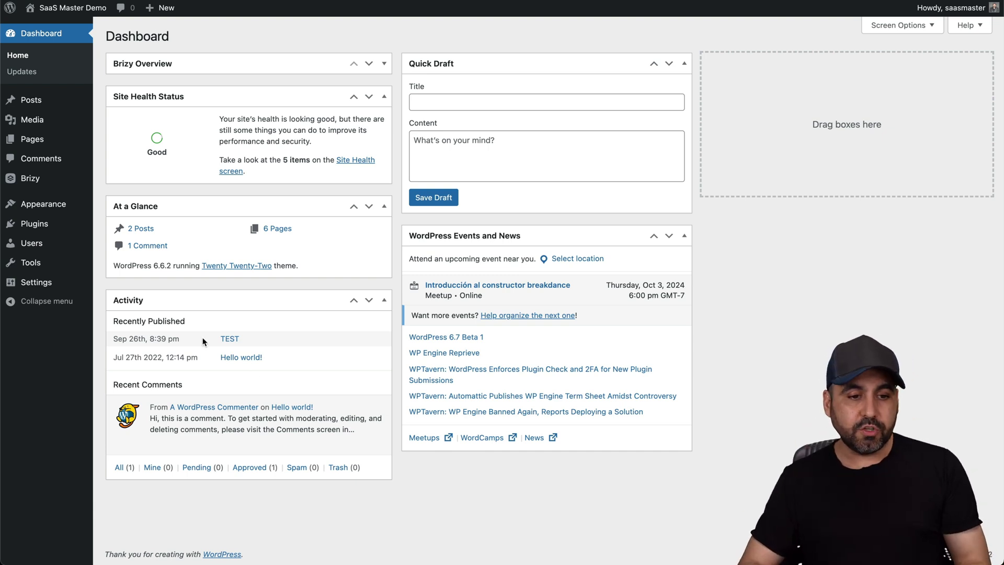
- Go to the Add New Plugin page from the Plugins menu
{"action": "mouse_move", "coordinate": [50, 230]}
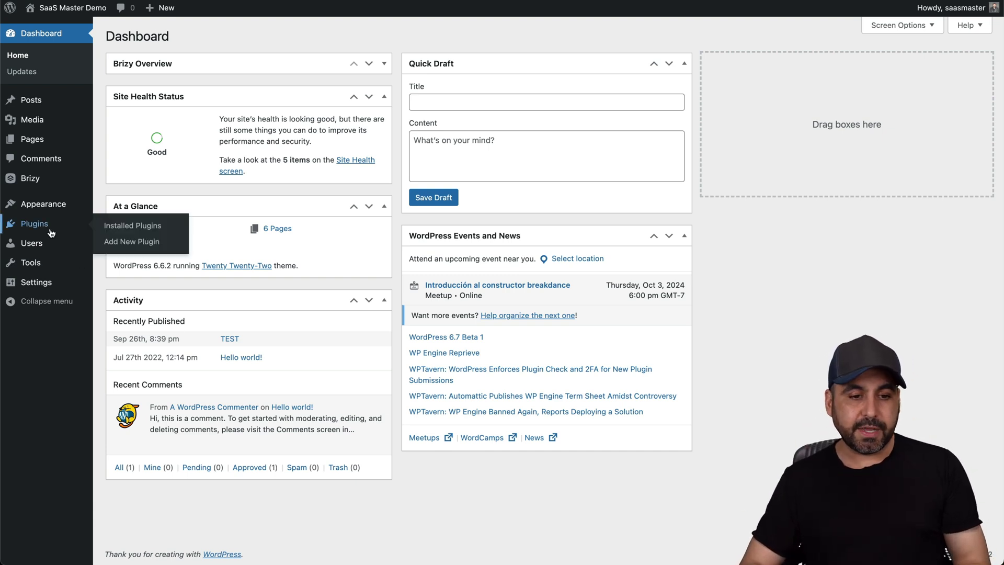
{"action": "left_click", "coordinate": [128, 242]}
- Search plugins for 'membership', then install and activate Ultimate Member
{"action": "left_click", "coordinate": [843, 70]}
{"action": "type", "text": "membership"}
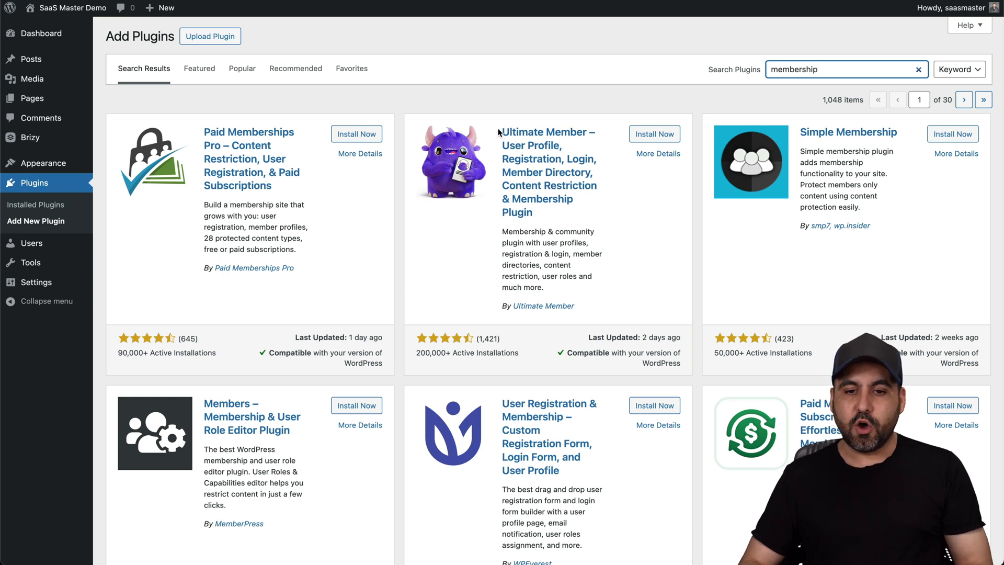
{"action": "left_click", "coordinate": [648, 137]}
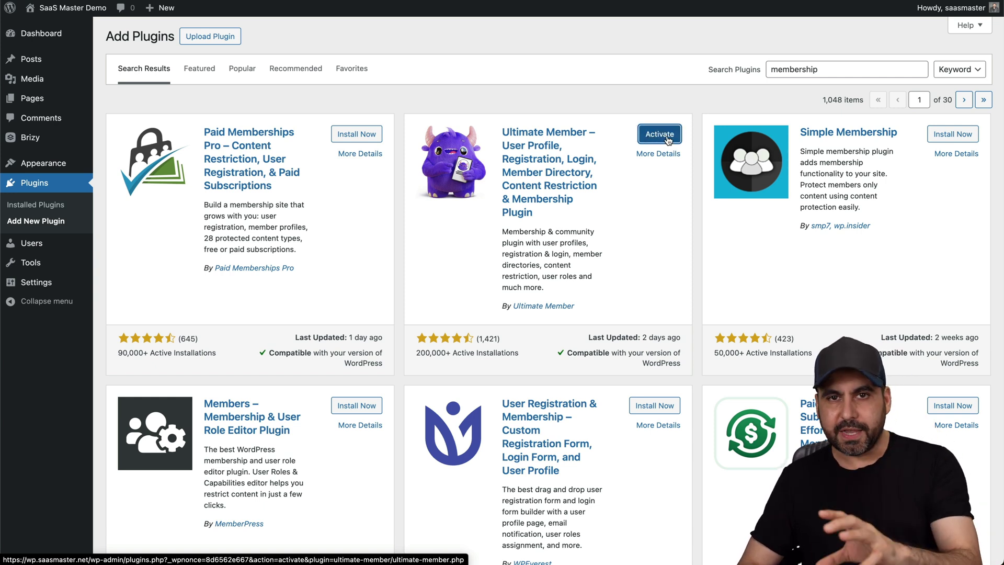
{"action": "left_click", "coordinate": [667, 139]}
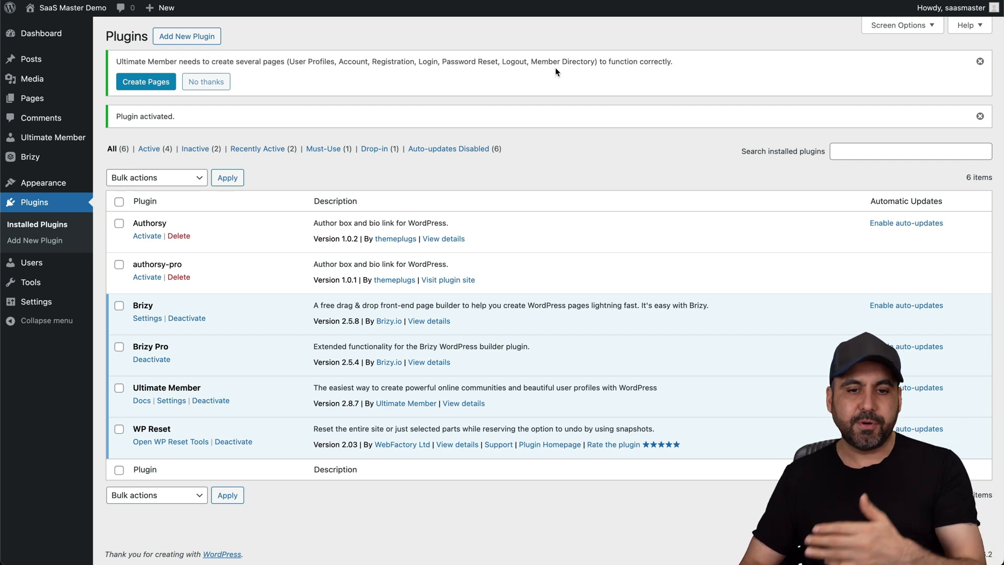
- Accept the Ultimate Member notice offer to create its required pages
{"action": "left_click", "coordinate": [155, 84]}
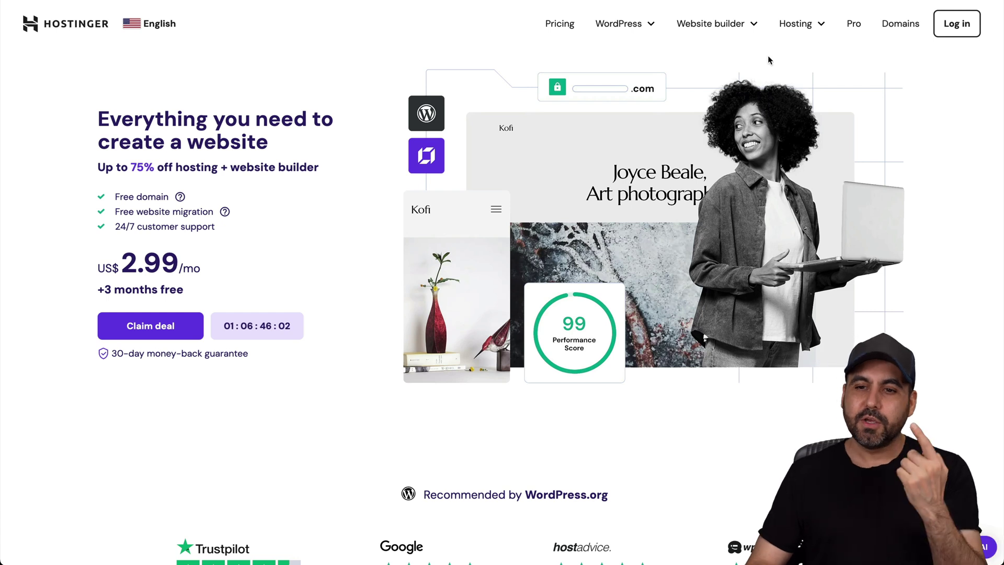
- Open Hostinger's web hosting plans page and scroll down to the pricing cards
{"action": "mouse_move", "coordinate": [795, 24]}
{"action": "left_click", "coordinate": [793, 63]}
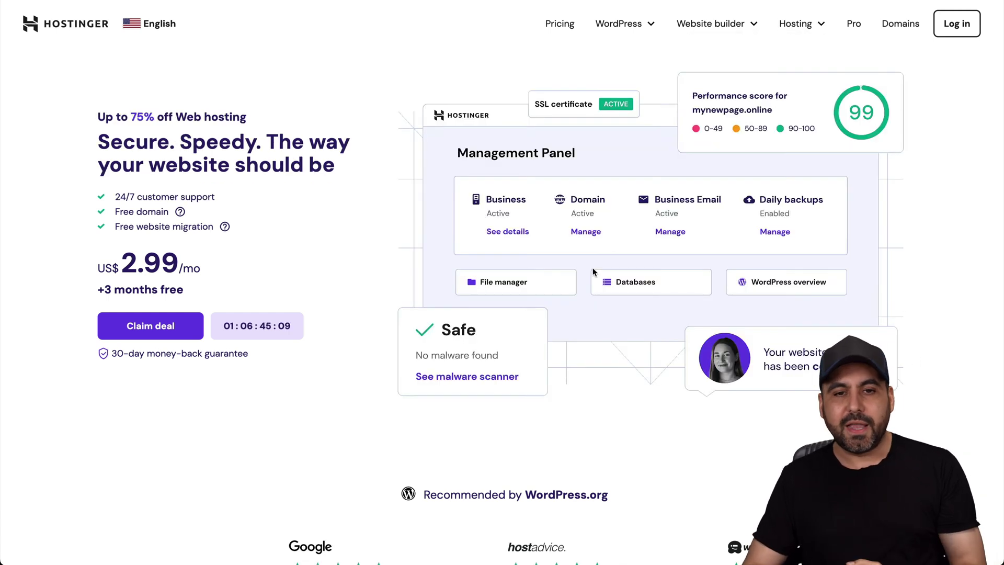
{"action": "scroll", "coordinate": [608, 240], "scroll_direction": "down", "scroll_amount": 10}
{"action": "scroll", "coordinate": [563, 349], "scroll_direction": "down", "scroll_amount": 2}
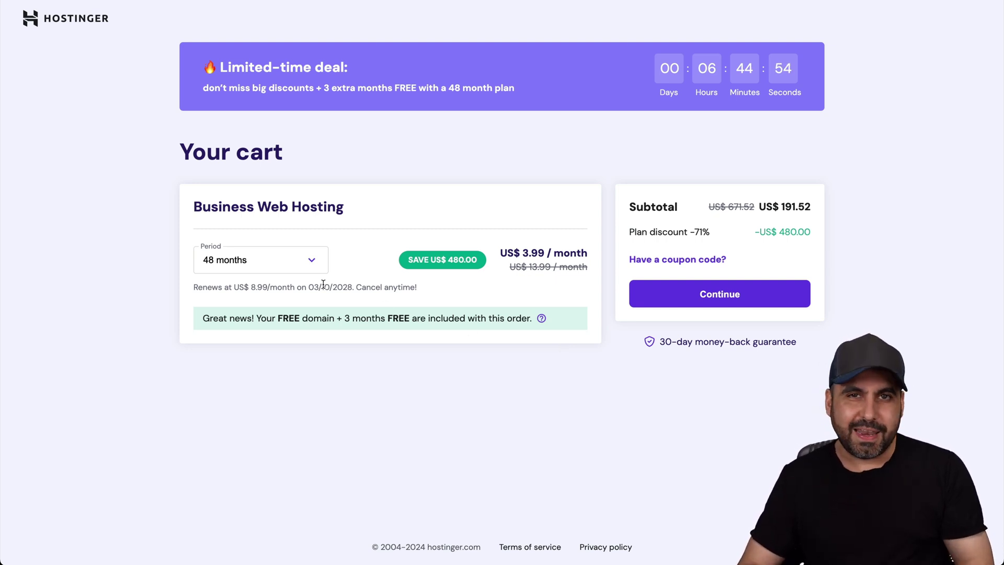
- Keep the 48-month billing period and apply coupon code SAASMASTER to the cart
{"action": "left_click", "coordinate": [305, 264]}
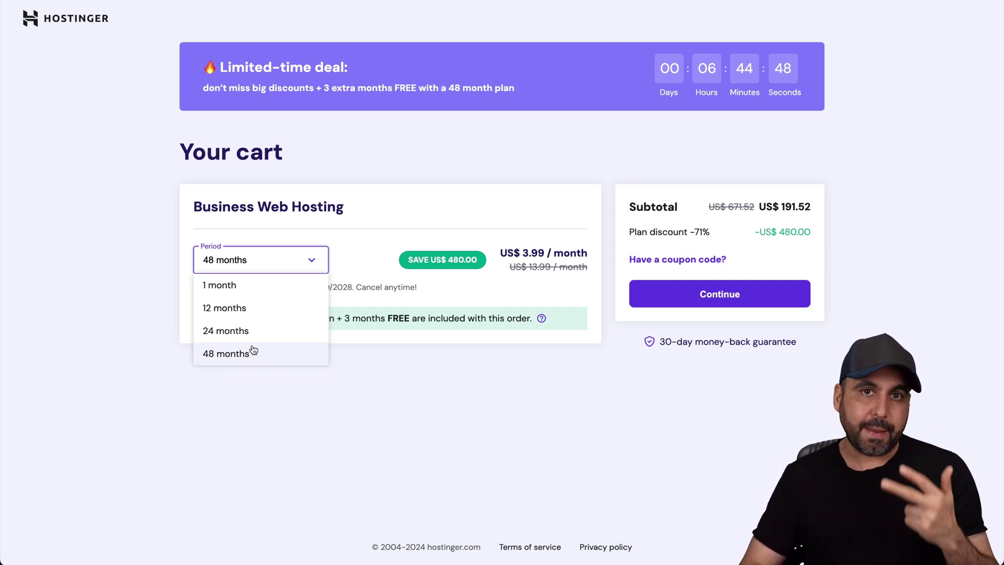
{"action": "left_click", "coordinate": [640, 256]}
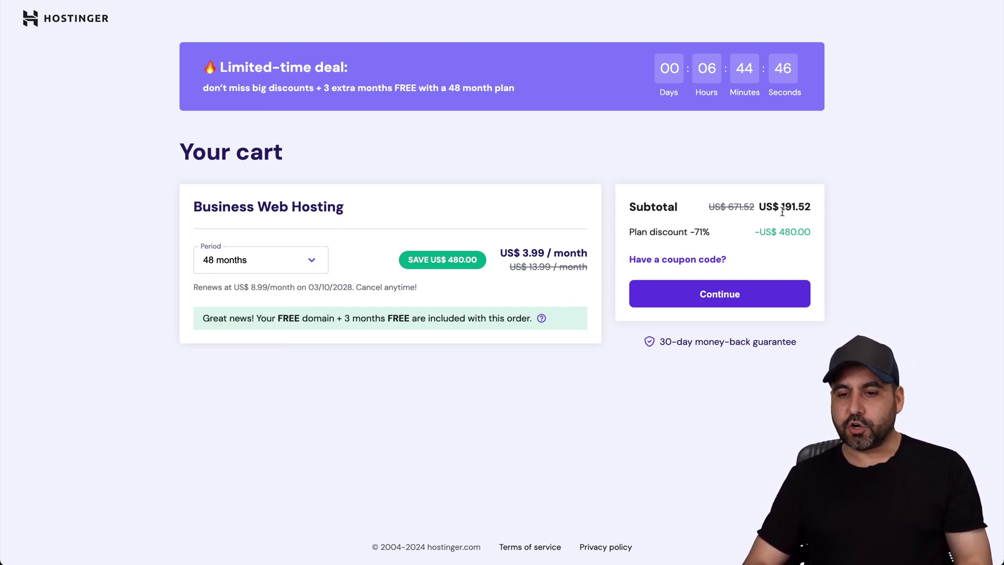
{"action": "left_click", "coordinate": [670, 259]}
{"action": "left_click", "coordinate": [671, 291]}
{"action": "type", "text": "SAASMASTER"}
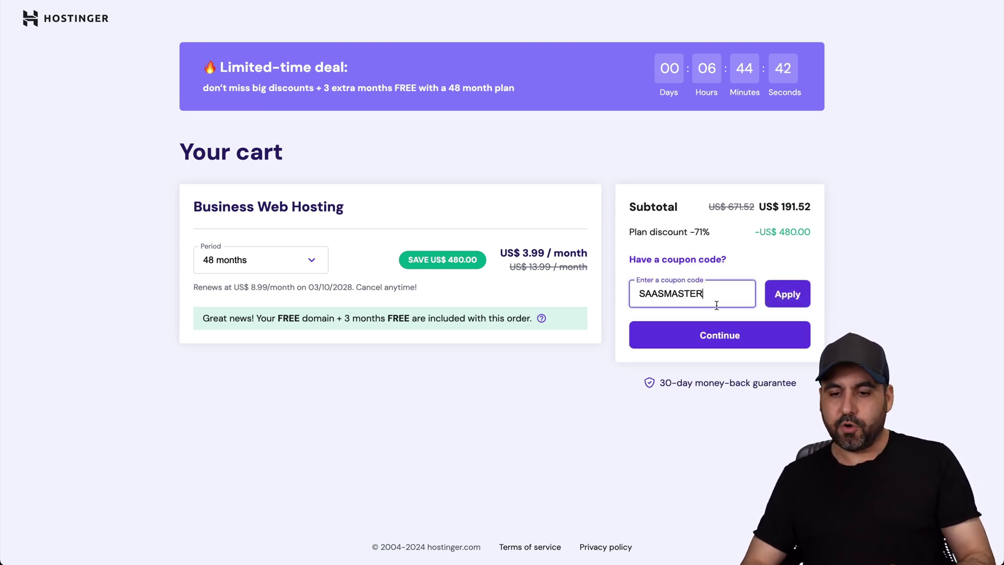
{"action": "left_click", "coordinate": [781, 303]}
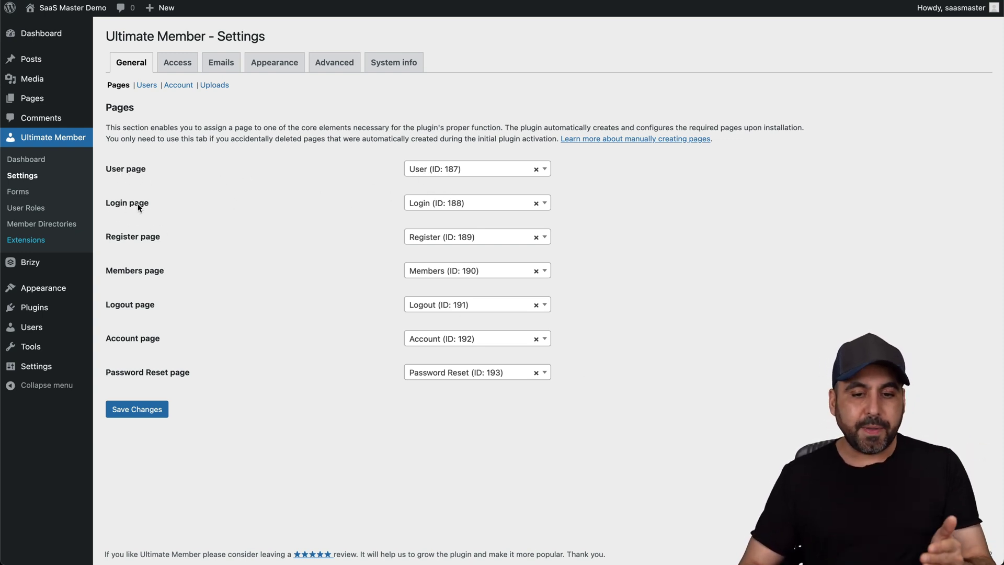
- Leave Login (ID: 188) as Ultimate Member's Login page, then view the Pages list
{"action": "left_click", "coordinate": [463, 202]}
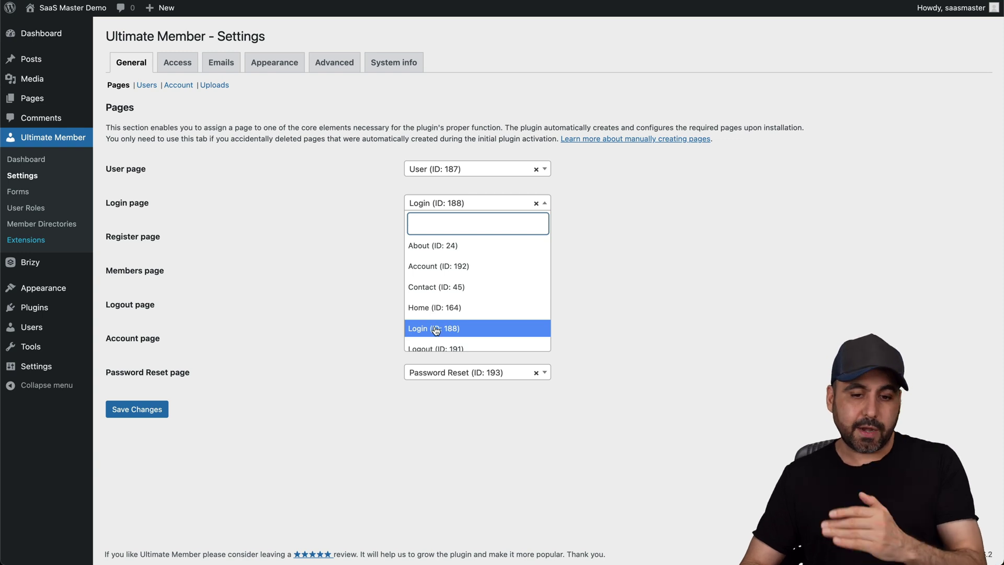
{"action": "left_click", "coordinate": [344, 278]}
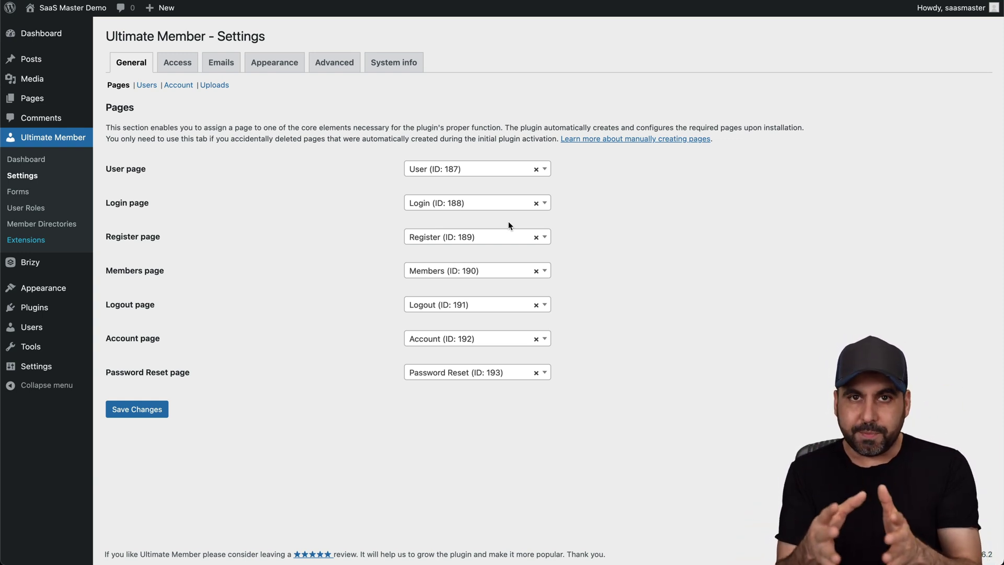
{"action": "left_click", "coordinate": [47, 98]}
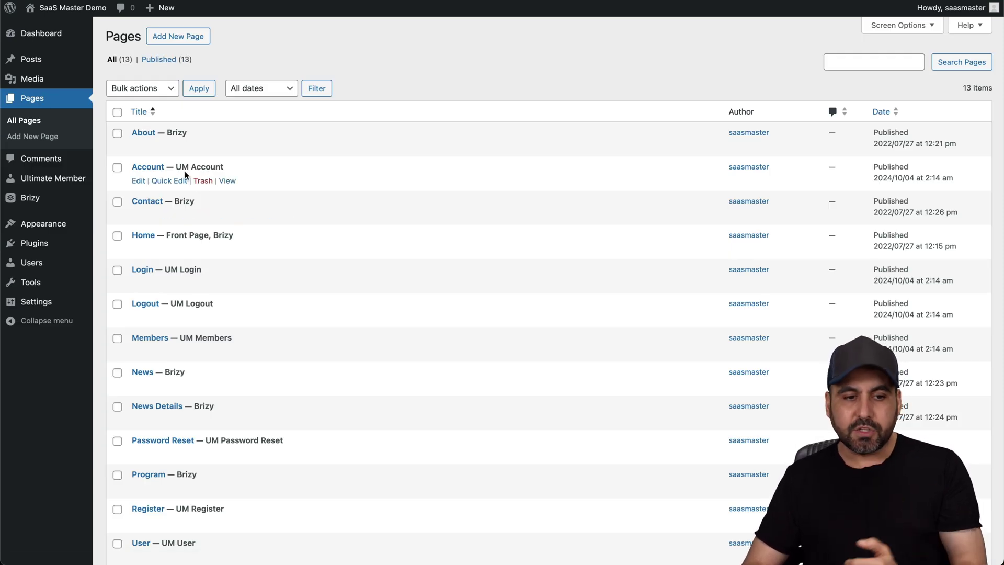
{"action": "left_click", "coordinate": [139, 181]}
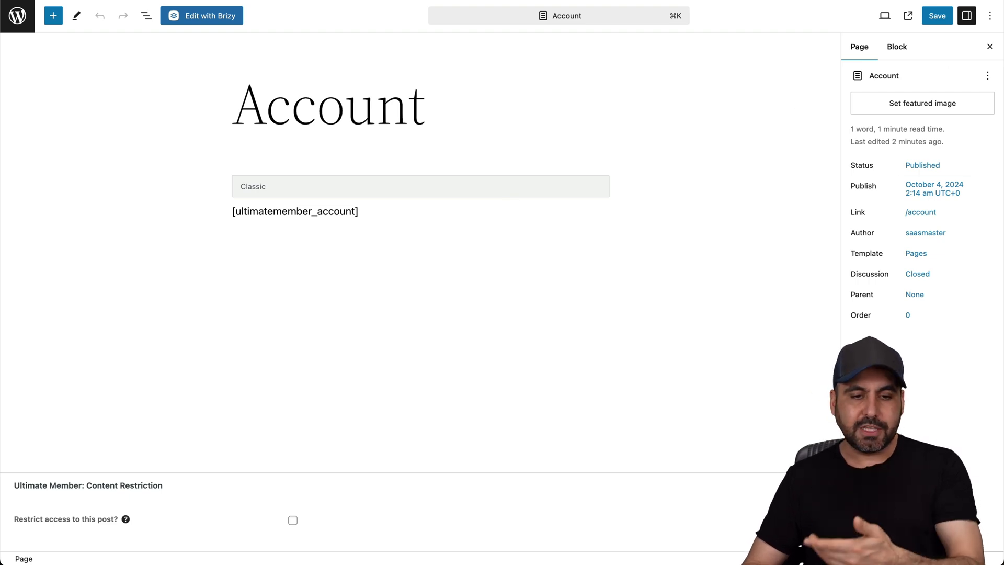
{"action": "triple_click", "coordinate": [323, 210]}
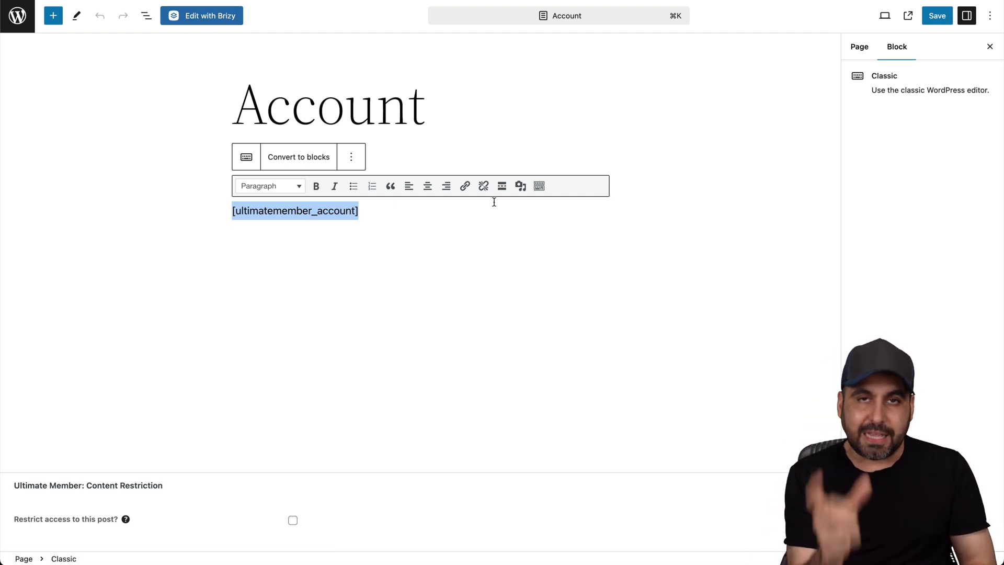
{"action": "left_click", "coordinate": [18, 23]}
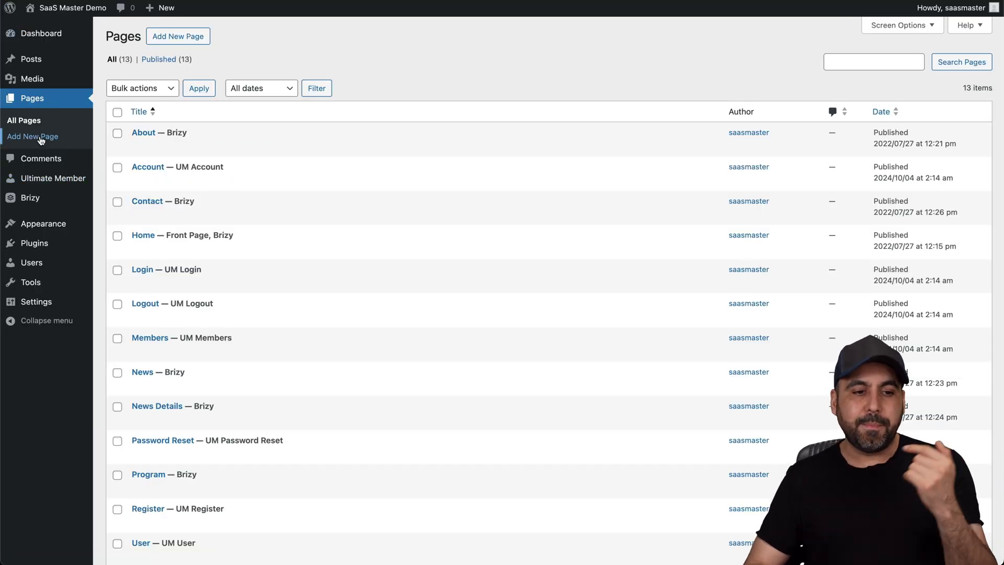
{"action": "mouse_move", "coordinate": [52, 234]}
{"action": "mouse_move", "coordinate": [68, 179]}
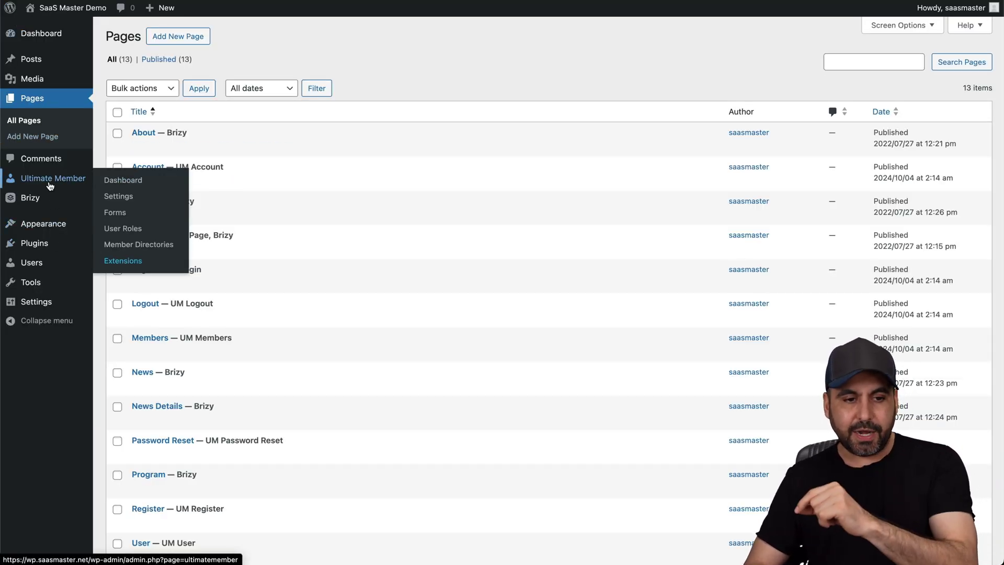
- In Ultimate Member settings, keep Login (ID: 188) as the Login page
{"action": "left_click", "coordinate": [127, 204]}
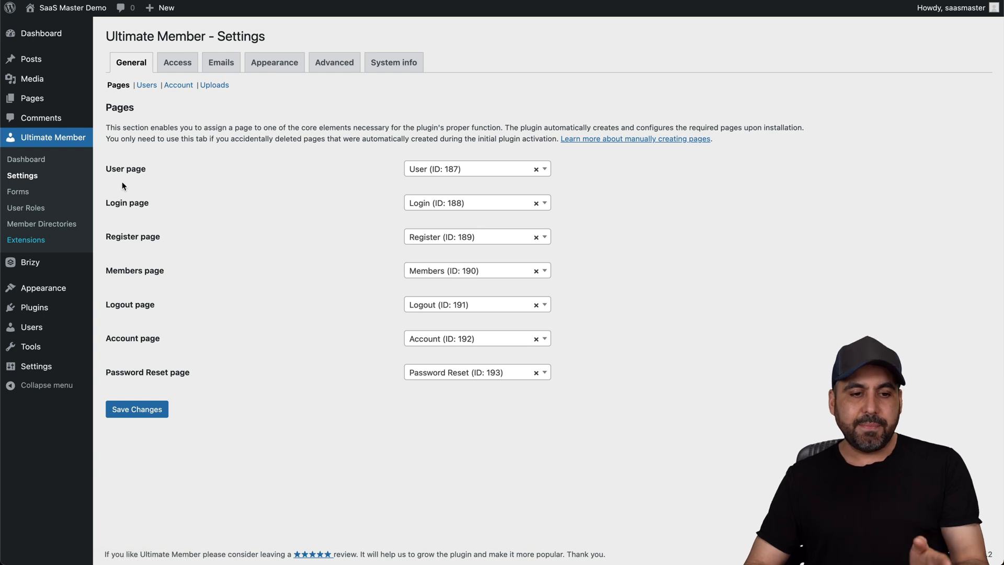
{"action": "left_click", "coordinate": [486, 203]}
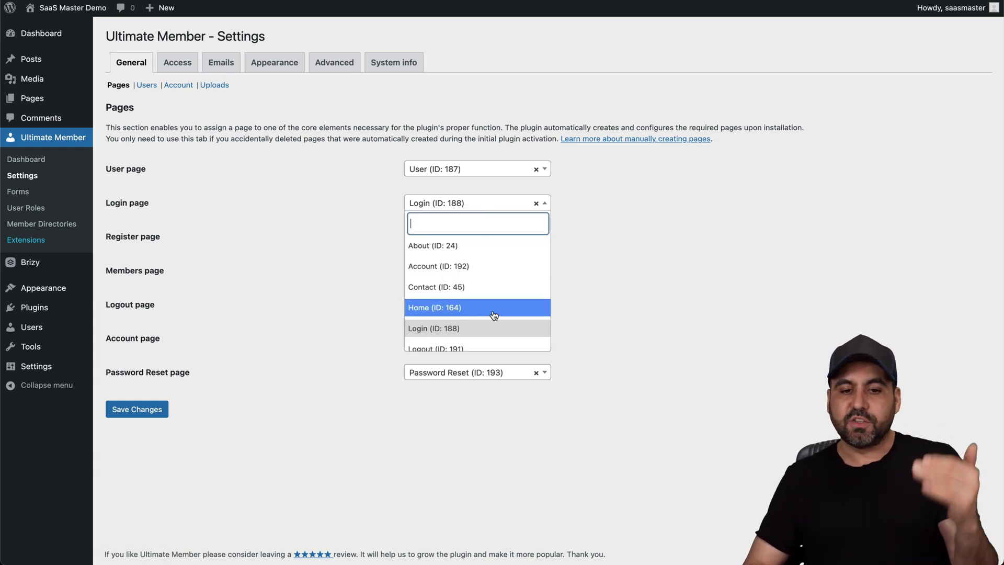
{"action": "left_click", "coordinate": [662, 272]}
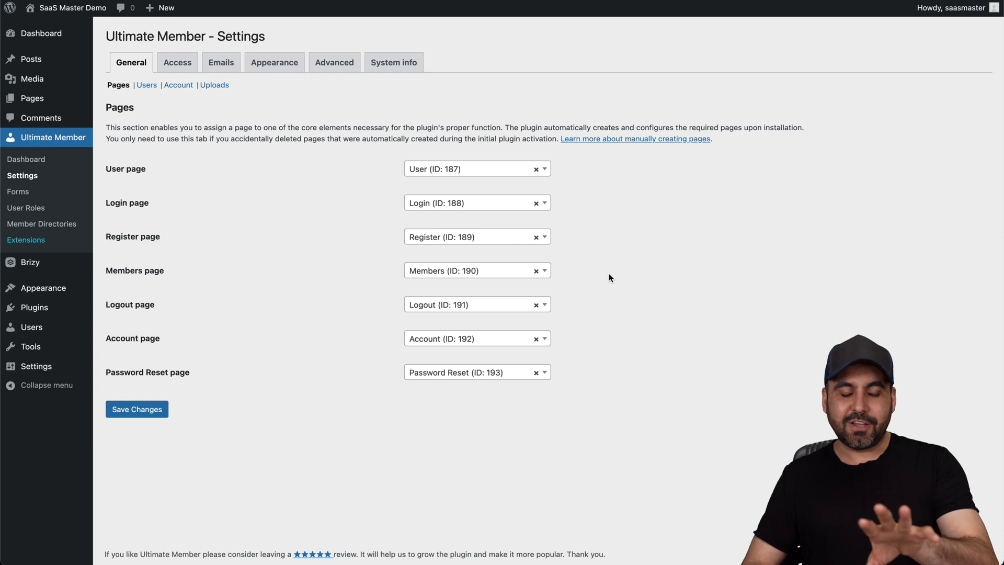
- In the Users section, set Registration Default Role to Author
{"action": "left_click", "coordinate": [146, 90]}
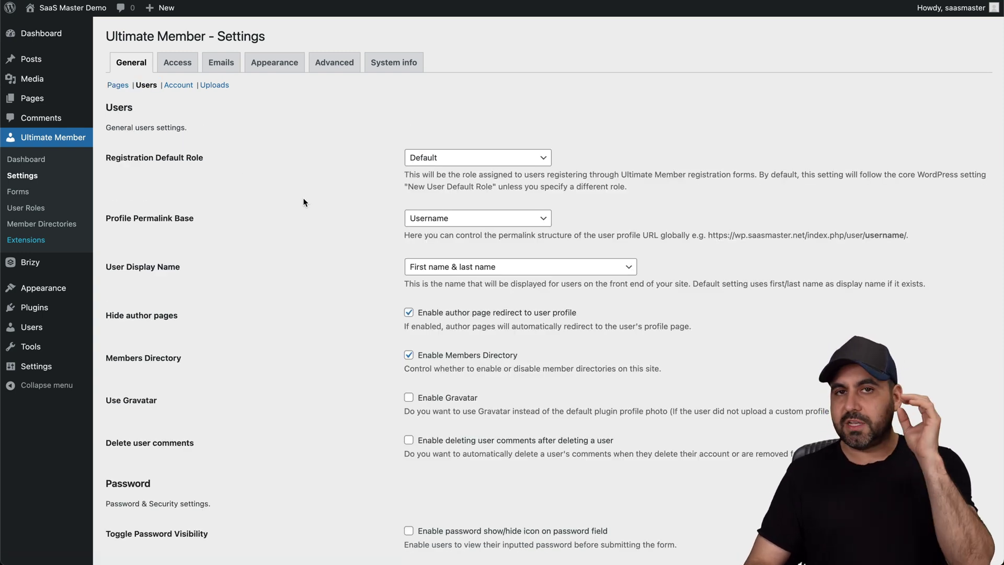
{"action": "left_click", "coordinate": [141, 163]}
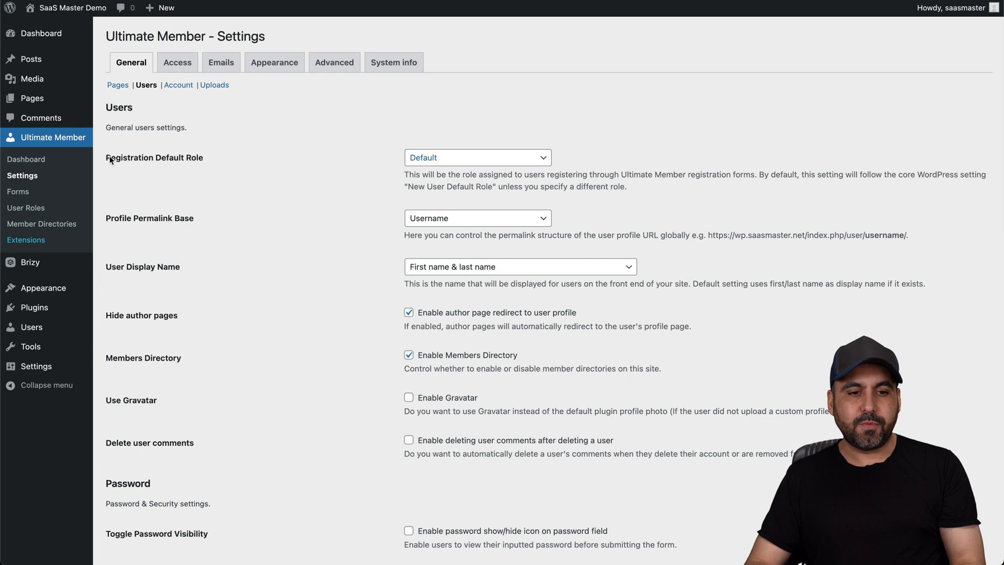
{"action": "left_click_drag", "start_coordinate": [110, 158], "coordinate": [230, 158]}
{"action": "left_click", "coordinate": [238, 156]}
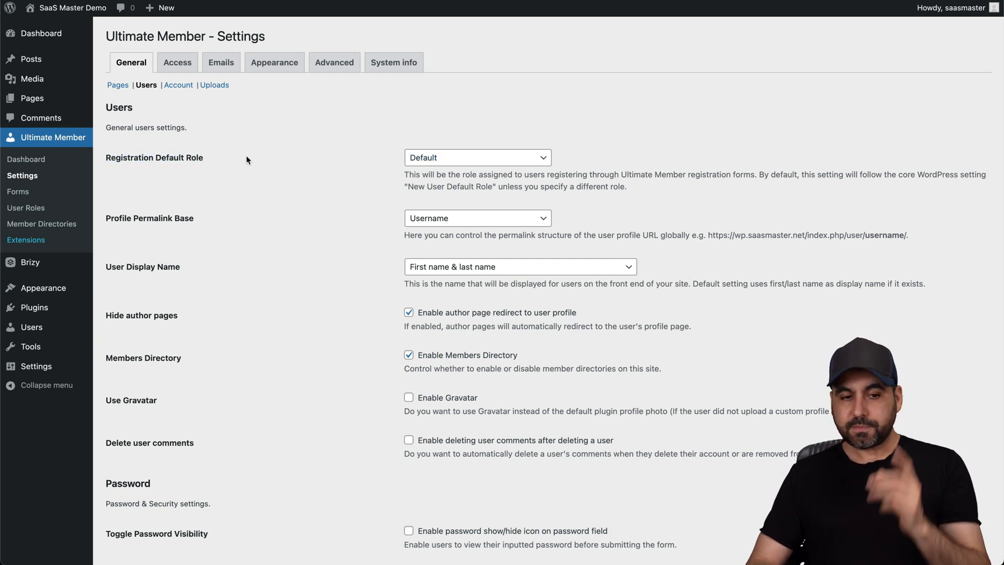
{"action": "left_click", "coordinate": [470, 162]}
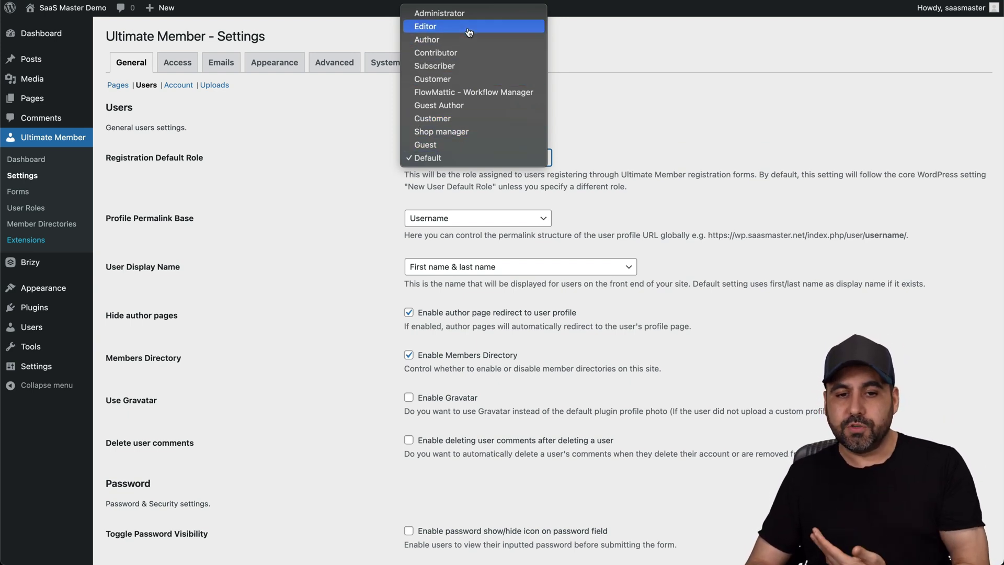
{"action": "left_click", "coordinate": [469, 46]}
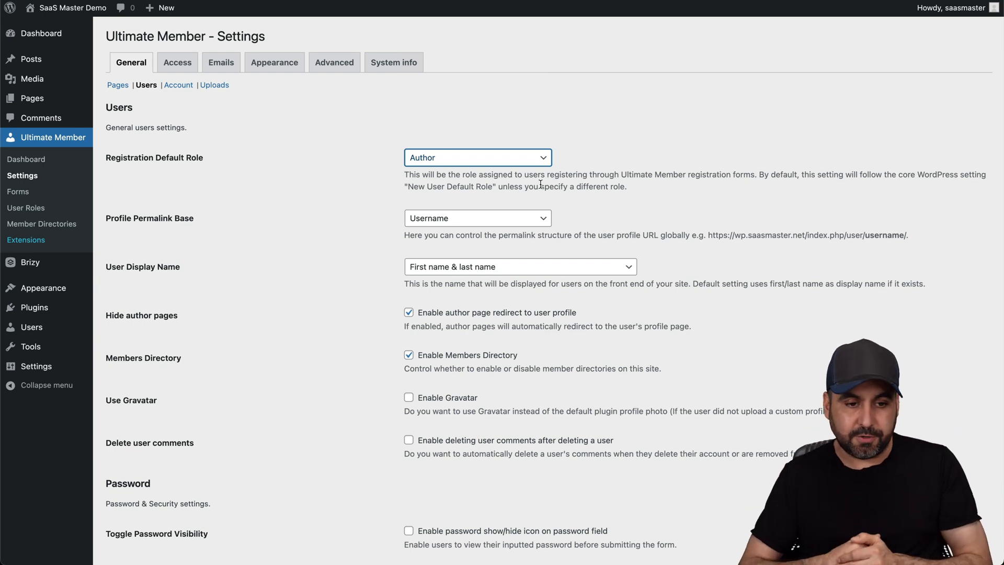
- Keep user profiles indexable by search engines, then switch to the Account options
{"action": "scroll", "coordinate": [235, 290], "scroll_direction": "down", "scroll_amount": 4}
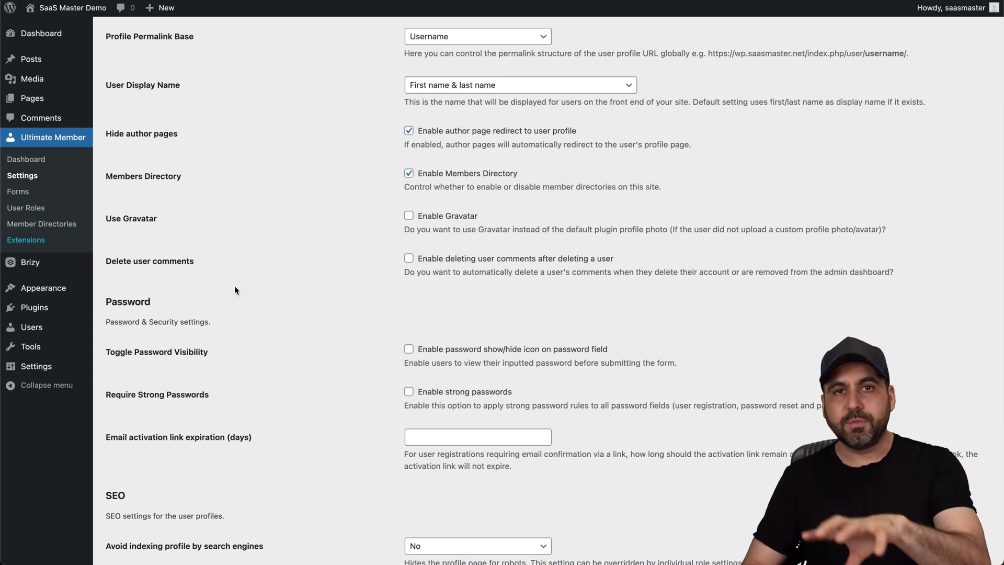
{"action": "scroll", "coordinate": [234, 290], "scroll_direction": "down", "scroll_amount": 5}
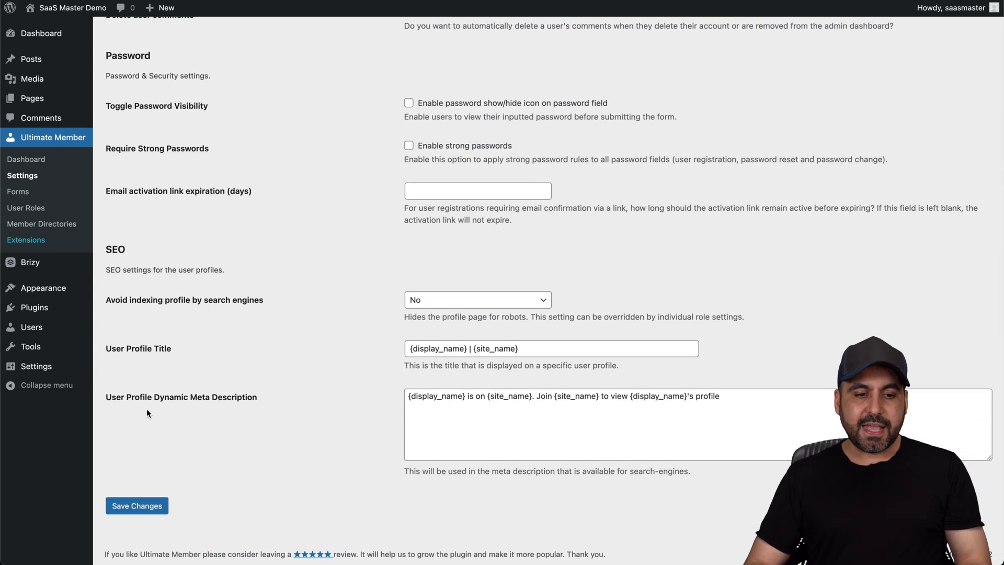
{"action": "left_click", "coordinate": [520, 305]}
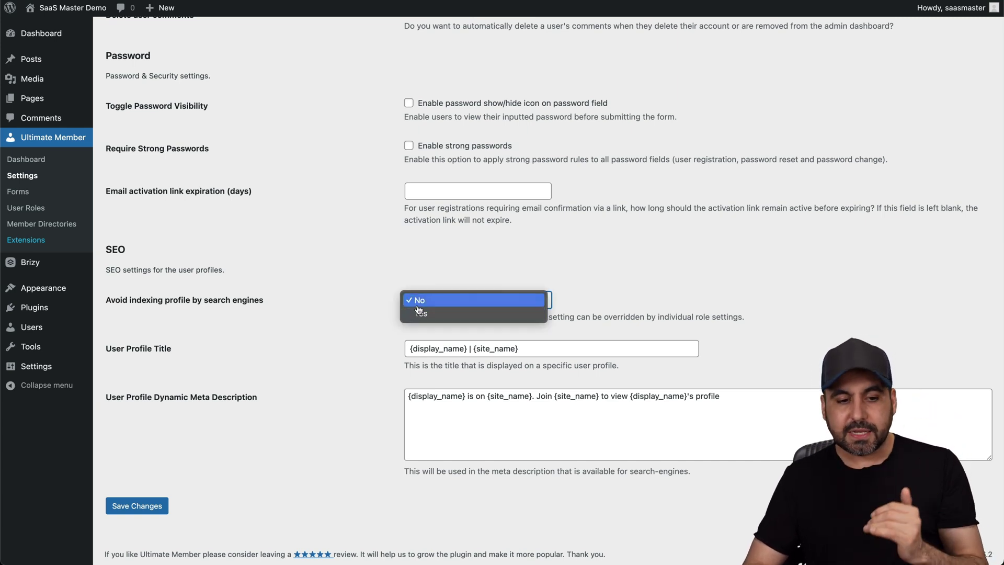
{"action": "left_click", "coordinate": [470, 301]}
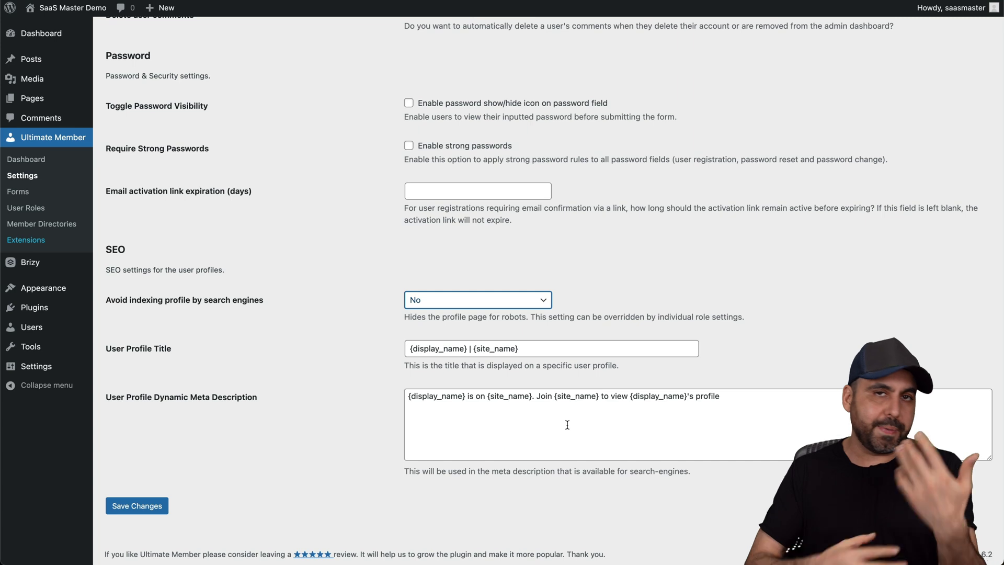
{"action": "scroll", "coordinate": [567, 424], "scroll_direction": "up", "scroll_amount": 8}
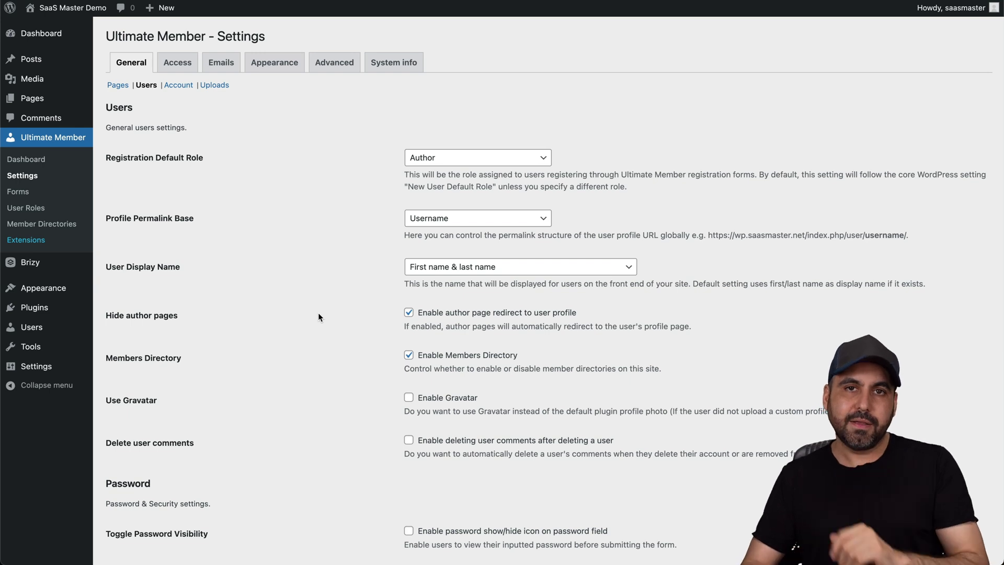
{"action": "left_click", "coordinate": [179, 86]}
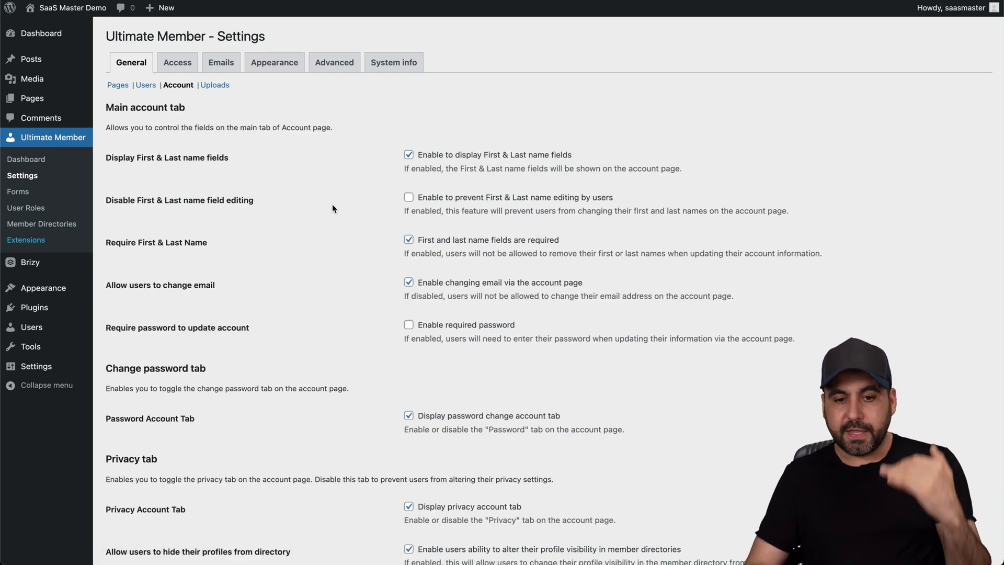
- Review the Account and Uploads settings, then move to the Access settings
{"action": "scroll", "coordinate": [333, 208], "scroll_direction": "down", "scroll_amount": 8}
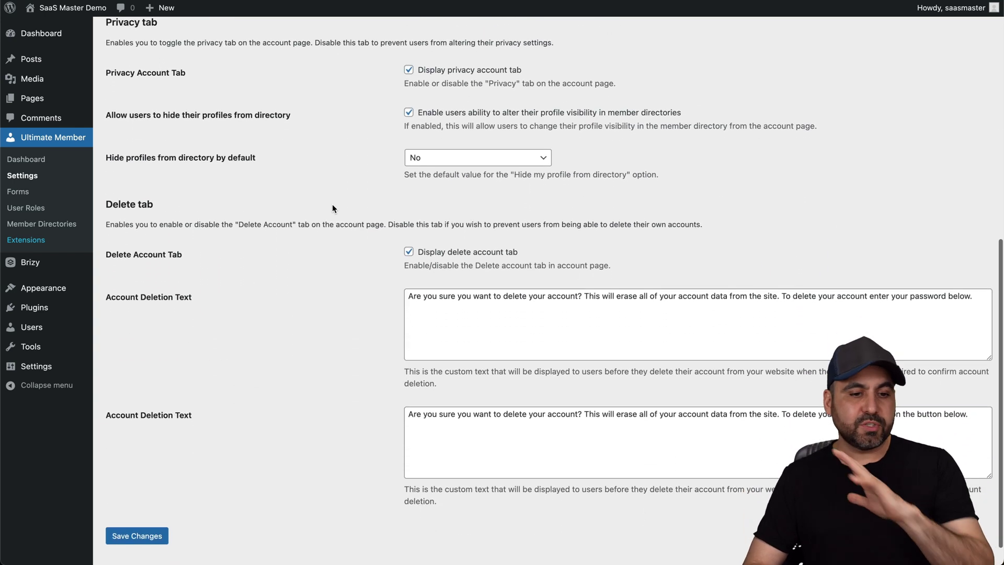
{"action": "scroll", "coordinate": [333, 208], "scroll_direction": "up", "scroll_amount": 3}
{"action": "scroll", "coordinate": [332, 208], "scroll_direction": "up", "scroll_amount": 5}
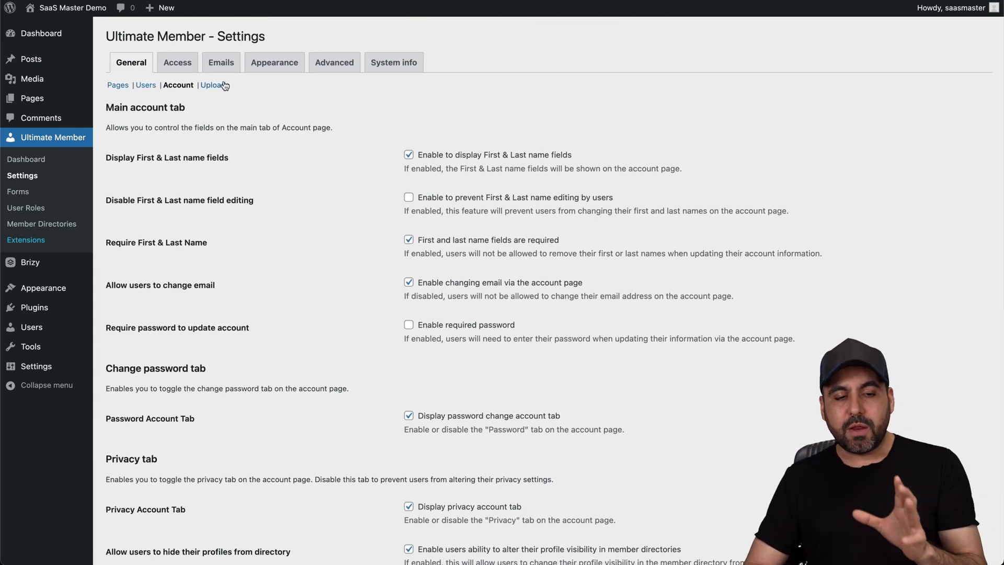
{"action": "left_click", "coordinate": [224, 85]}
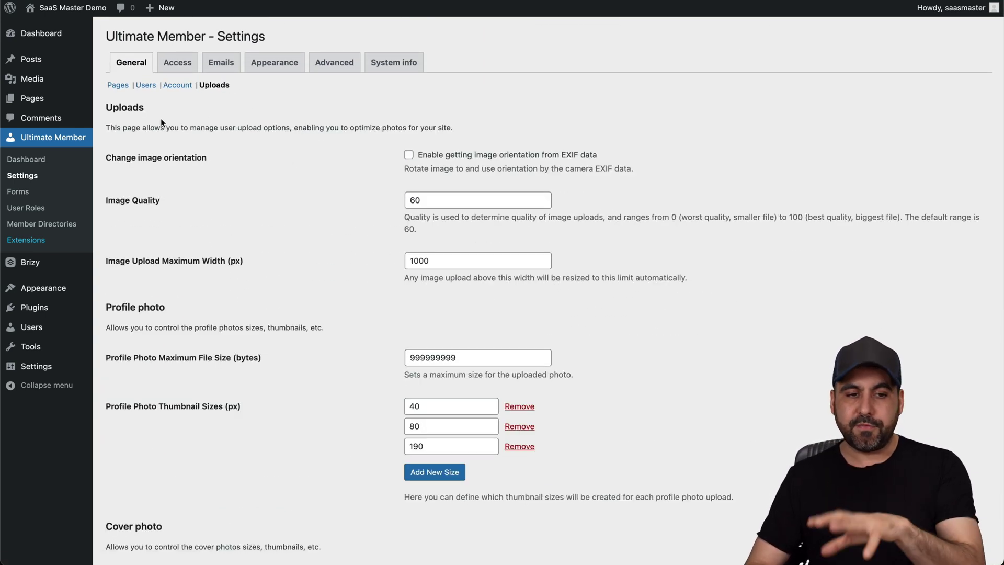
{"action": "scroll", "coordinate": [385, 242], "scroll_direction": "down", "scroll_amount": 6}
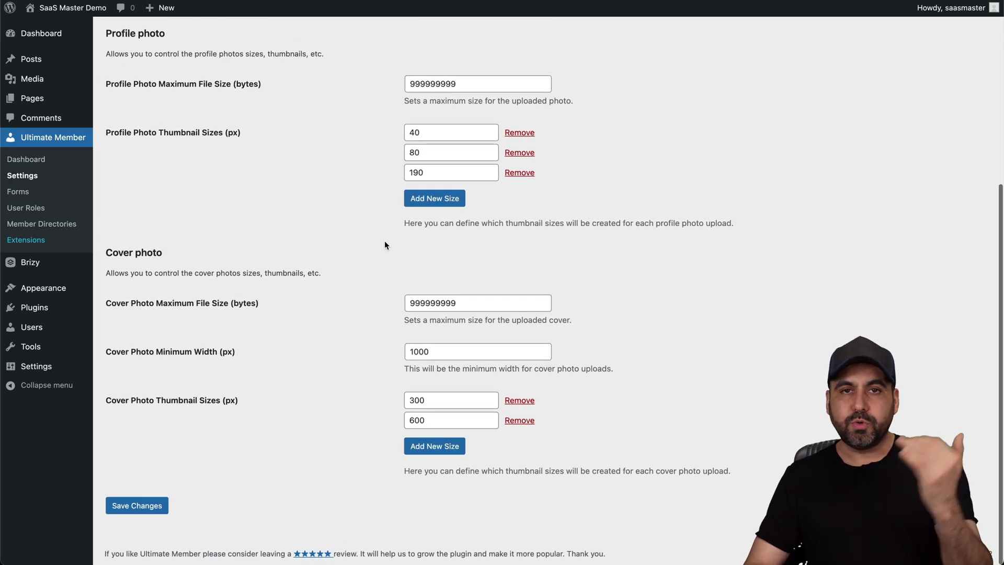
{"action": "scroll", "coordinate": [385, 241], "scroll_direction": "up", "scroll_amount": 6}
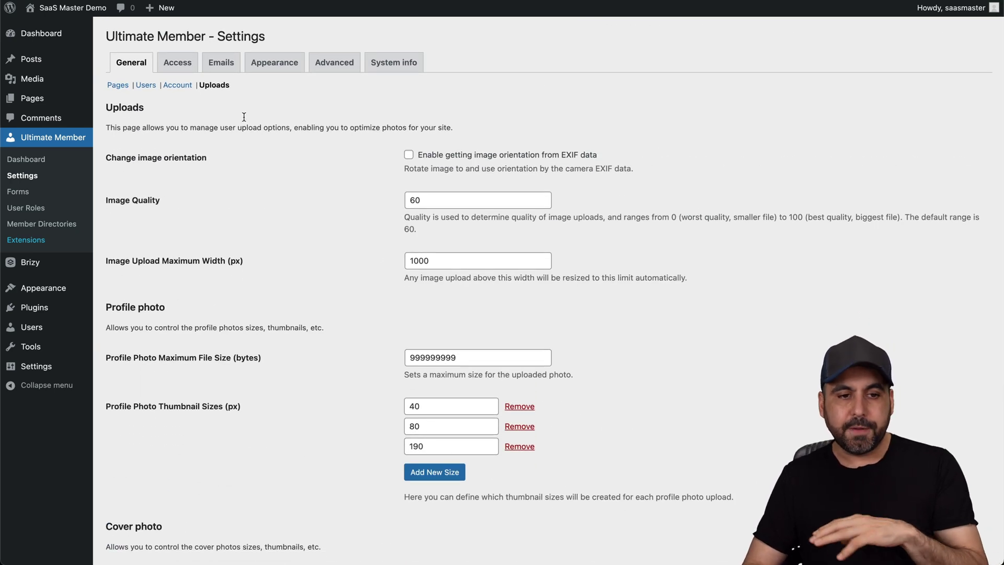
{"action": "left_click", "coordinate": [178, 63]}
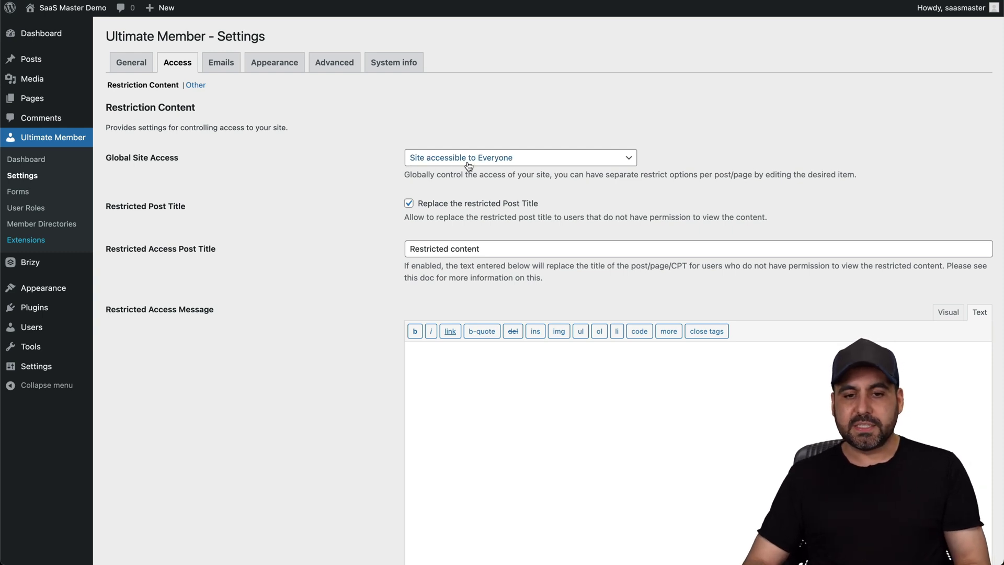
- Set Global Site Access to logged-in users only, with no excluded URLs
{"action": "left_click", "coordinate": [531, 157]}
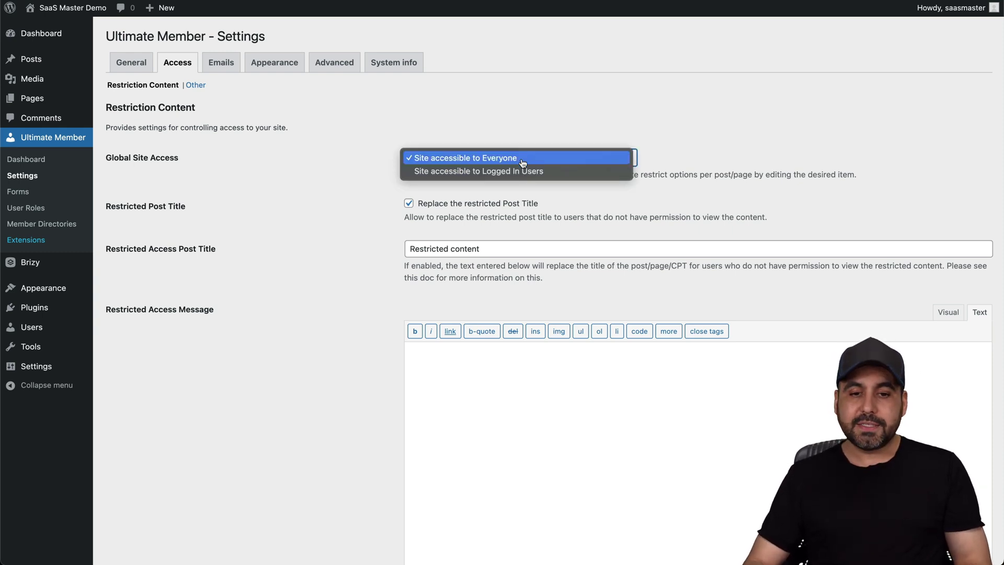
{"action": "left_click", "coordinate": [495, 172]}
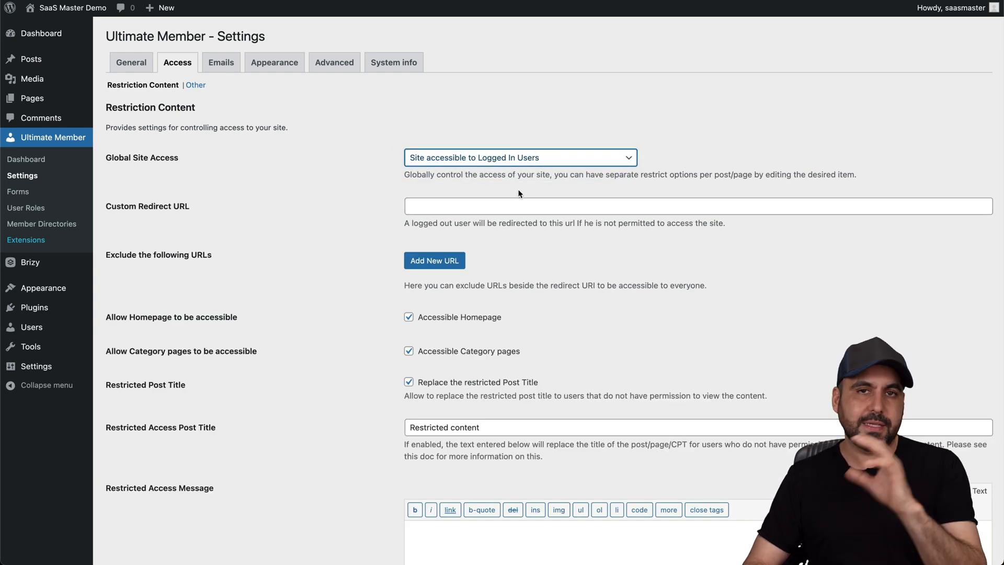
{"action": "left_click_drag", "start_coordinate": [110, 205], "coordinate": [293, 207]}
{"action": "left_click", "coordinate": [415, 209]}
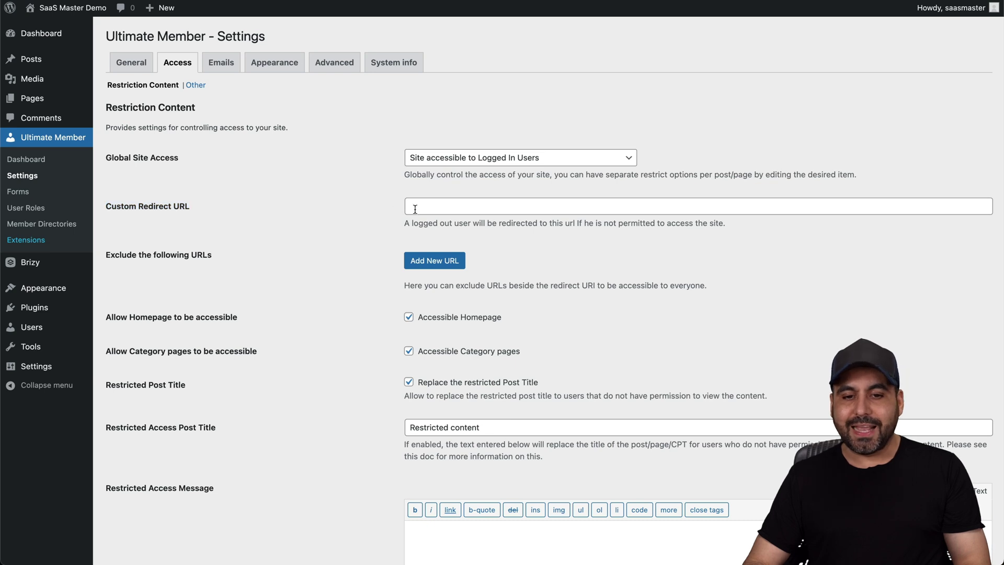
{"action": "left_click", "coordinate": [449, 260]}
{"action": "left_click", "coordinate": [961, 255]}
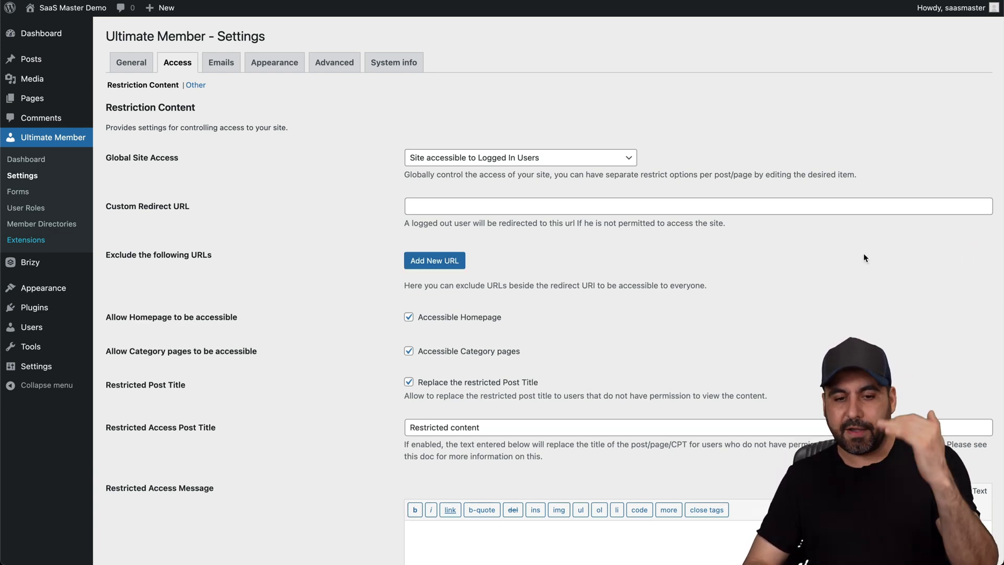
- Switch the restricted-access message editor to visual mode
{"action": "scroll", "coordinate": [755, 272], "scroll_direction": "down", "scroll_amount": 1}
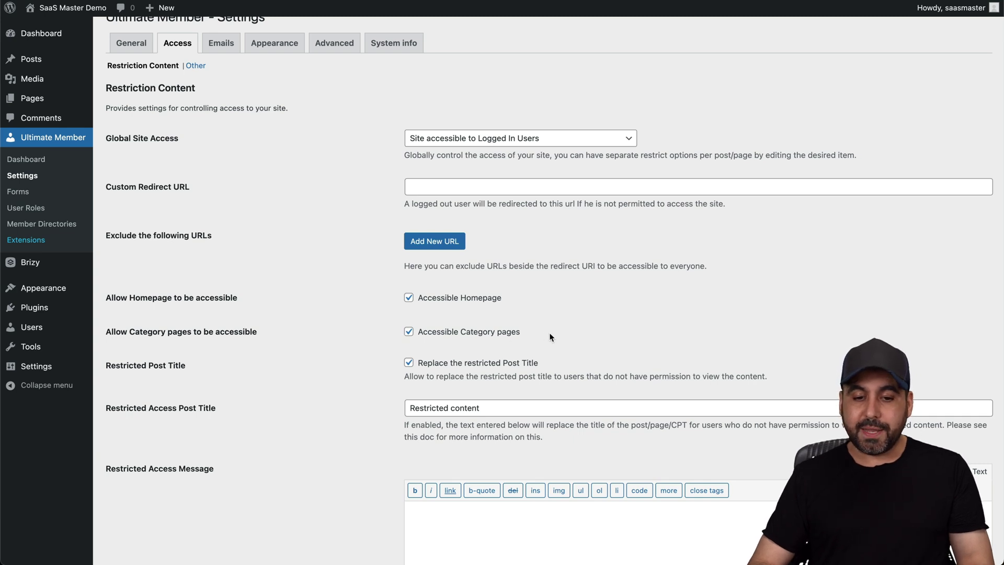
{"action": "scroll", "coordinate": [545, 332], "scroll_direction": "down", "scroll_amount": 3}
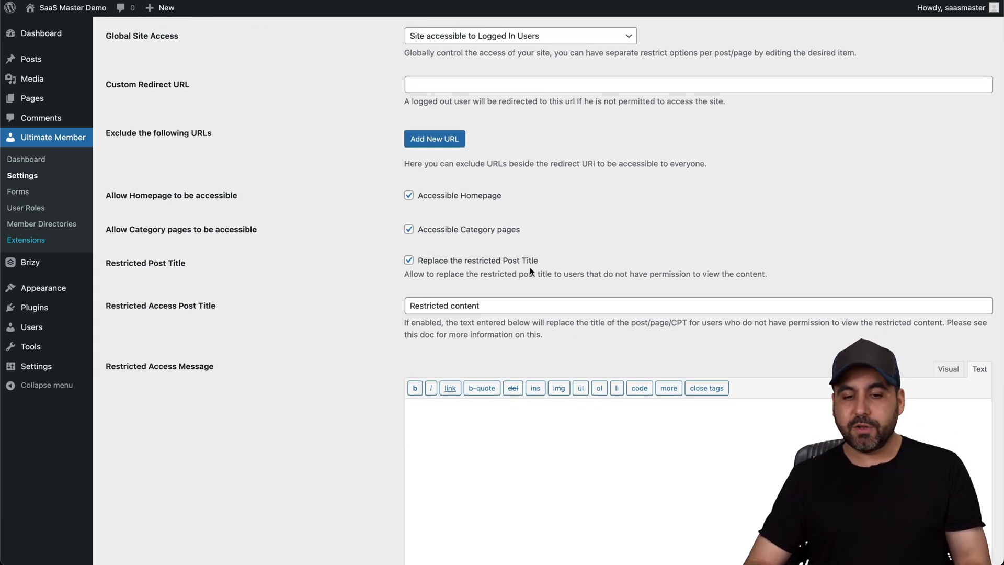
{"action": "scroll", "coordinate": [529, 266], "scroll_direction": "down", "scroll_amount": 5}
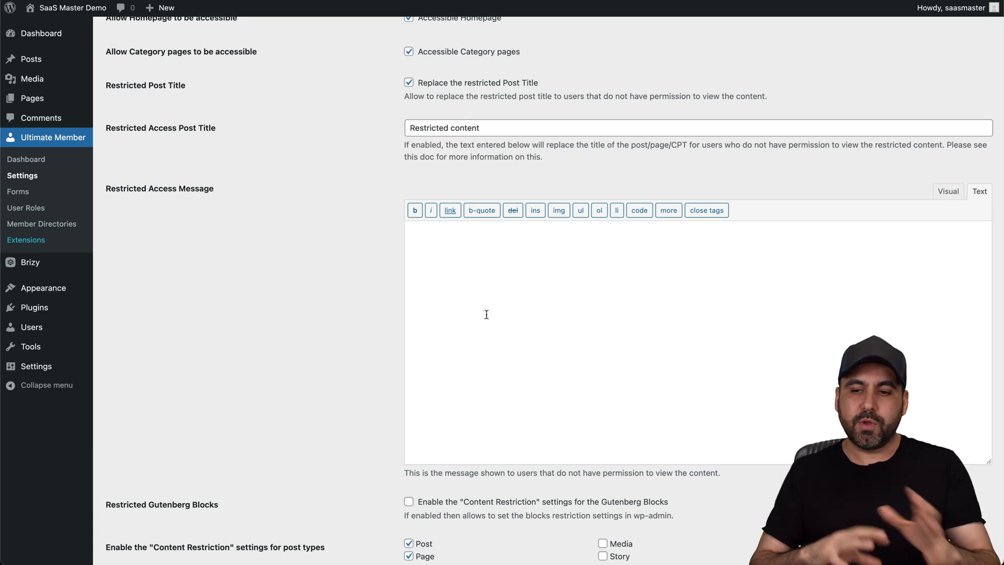
{"action": "left_click", "coordinate": [951, 191]}
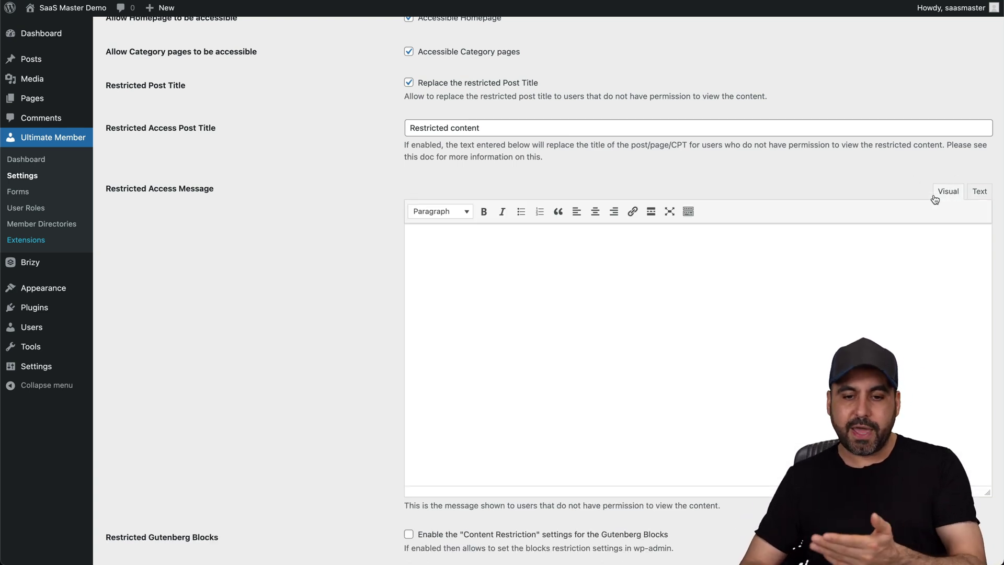
{"action": "scroll", "coordinate": [539, 437], "scroll_direction": "down", "scroll_amount": 3}
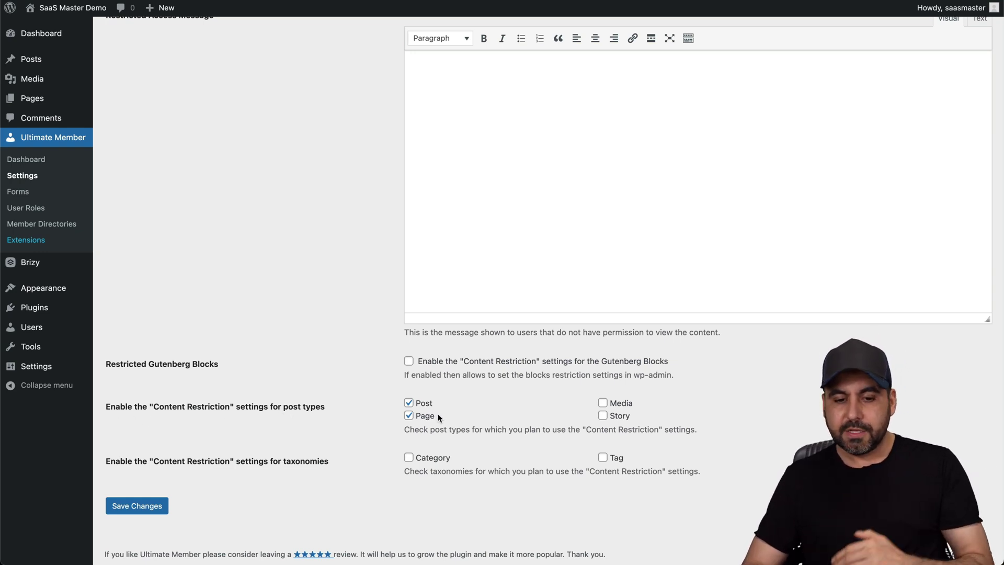
- Enable restriction for Media, Story, categories and tags, and save the Access settings
{"action": "left_click", "coordinate": [605, 402]}
{"action": "left_click", "coordinate": [605, 416]}
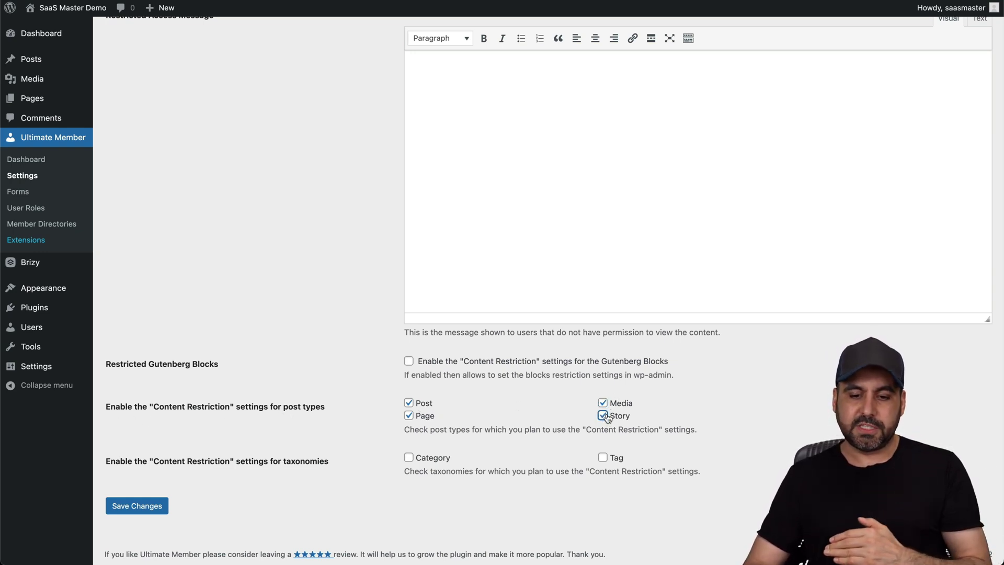
{"action": "right_click", "coordinate": [758, 408]}
{"action": "left_click", "coordinate": [202, 461]}
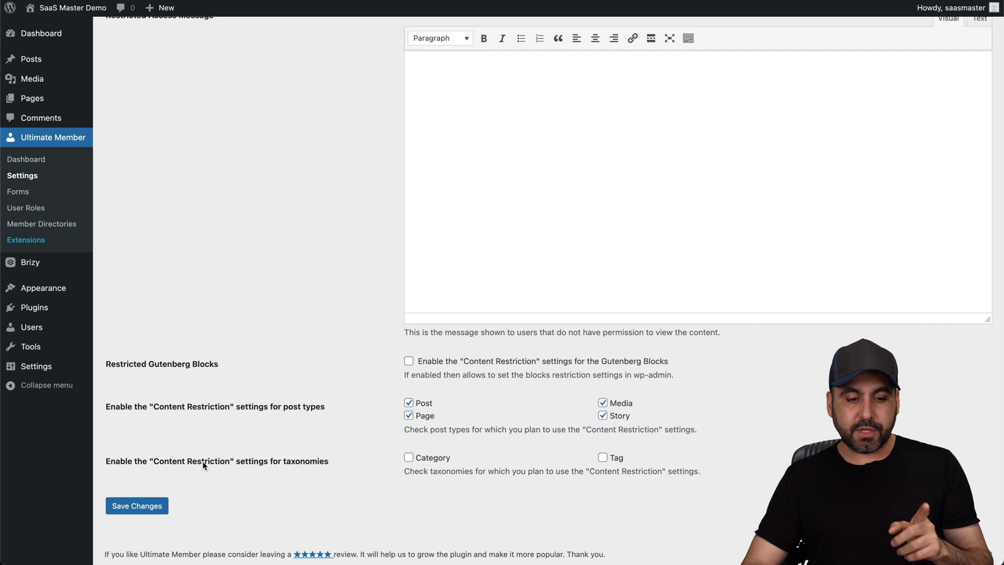
{"action": "left_click", "coordinate": [427, 460]}
{"action": "left_click", "coordinate": [605, 458]}
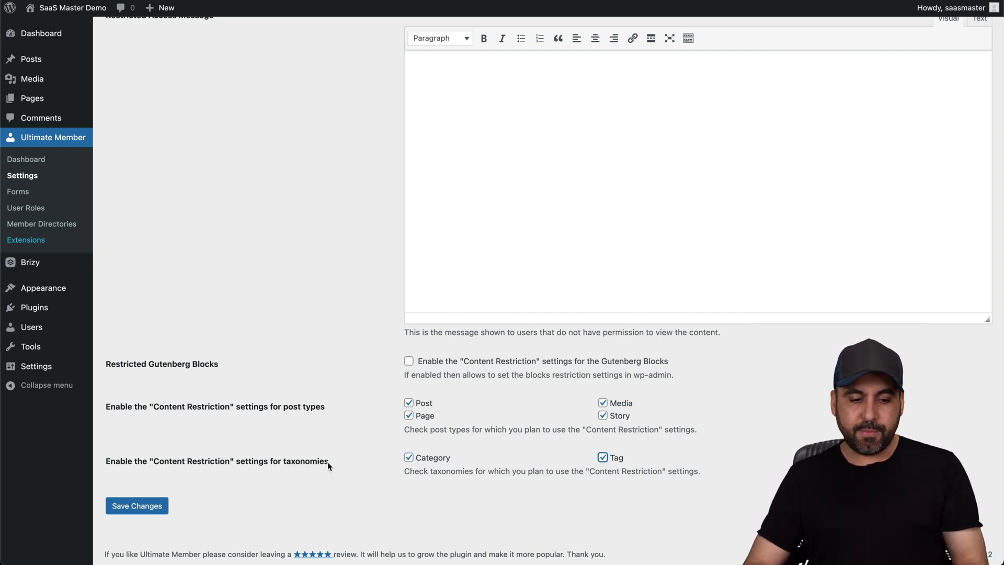
{"action": "left_click", "coordinate": [149, 507]}
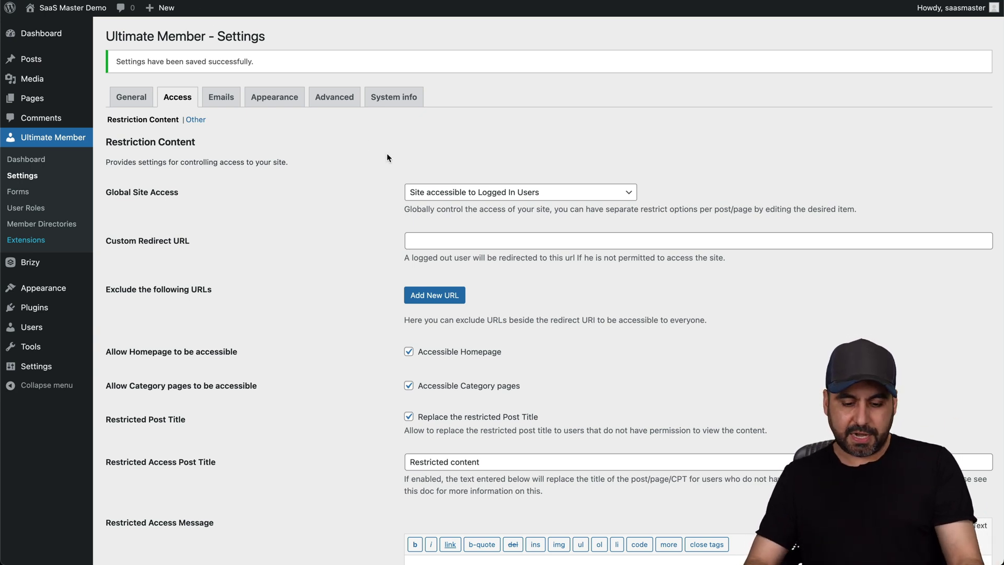
{"action": "key", "text": "super+shift+n"}
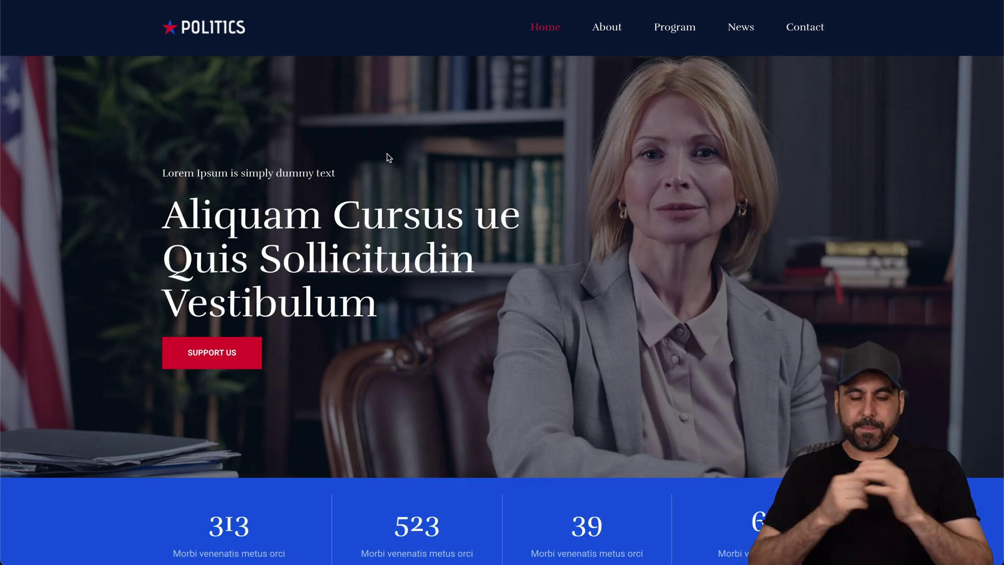
- As a logged-out visitor, reach the About page's login form and start registering a test user
{"action": "left_click", "coordinate": [606, 27]}
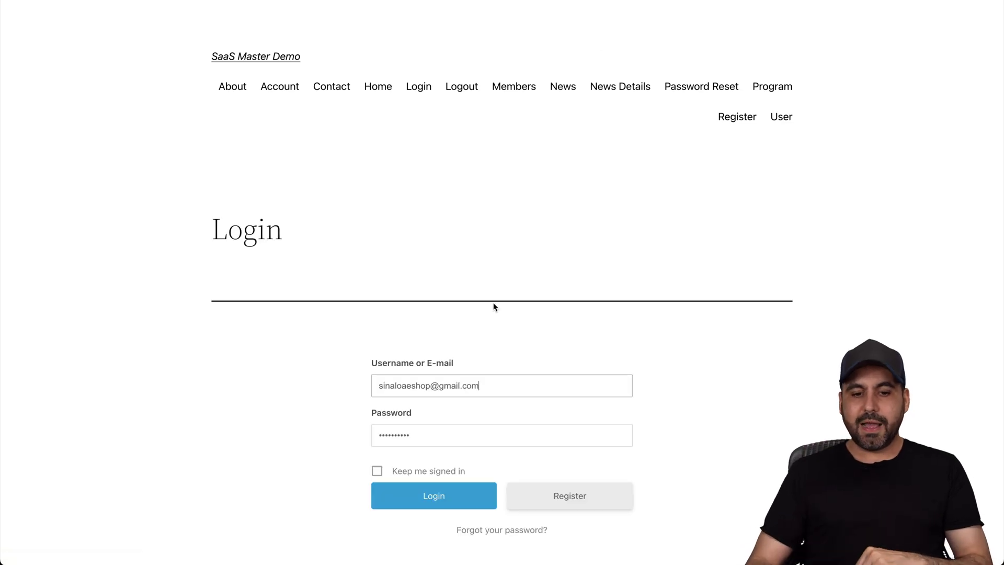
{"action": "scroll", "coordinate": [493, 306], "scroll_direction": "down", "scroll_amount": 3}
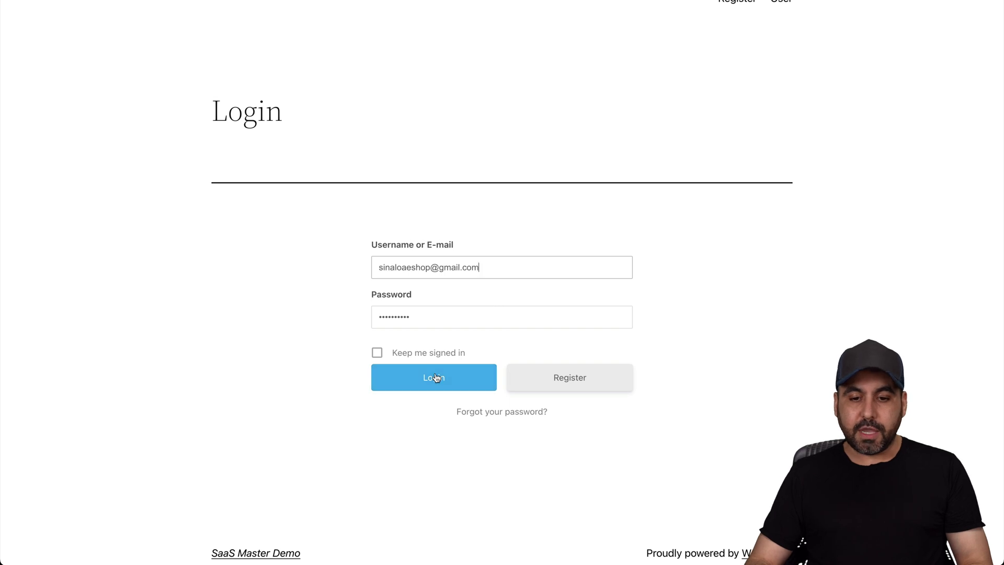
{"action": "left_click", "coordinate": [569, 378]}
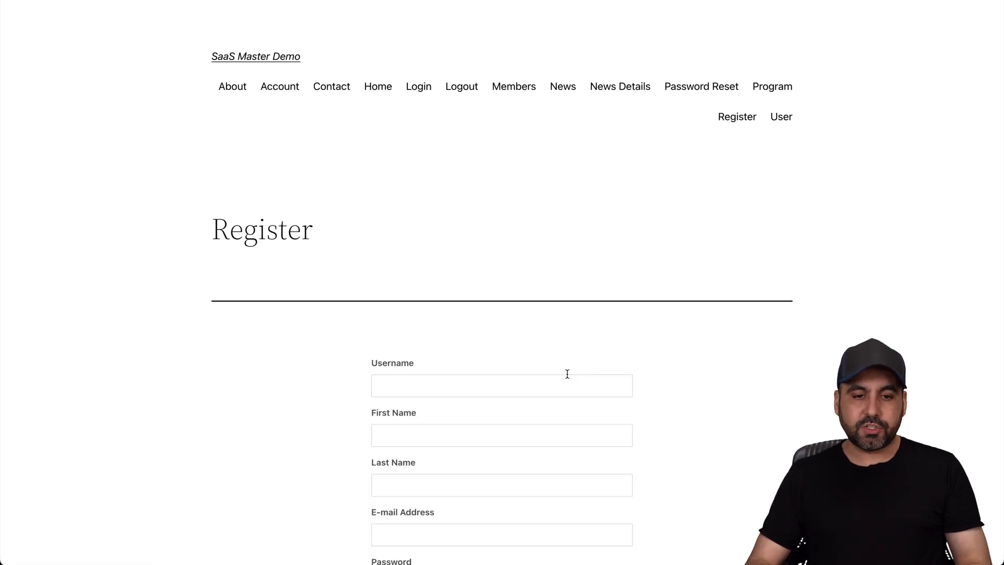
{"action": "scroll", "coordinate": [568, 374], "scroll_direction": "down", "scroll_amount": 5}
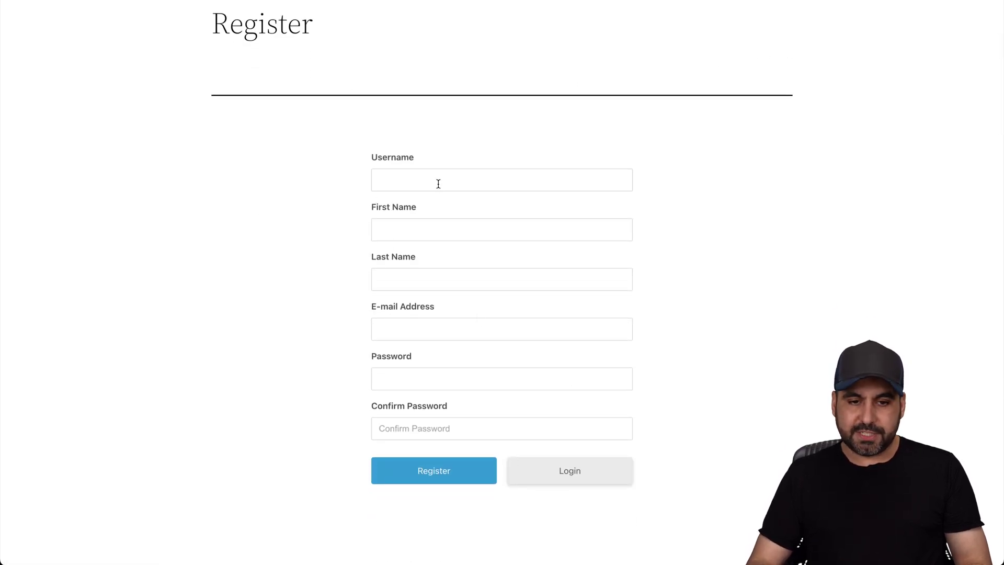
{"action": "scroll", "coordinate": [489, 246], "scroll_direction": "up", "scroll_amount": 5}
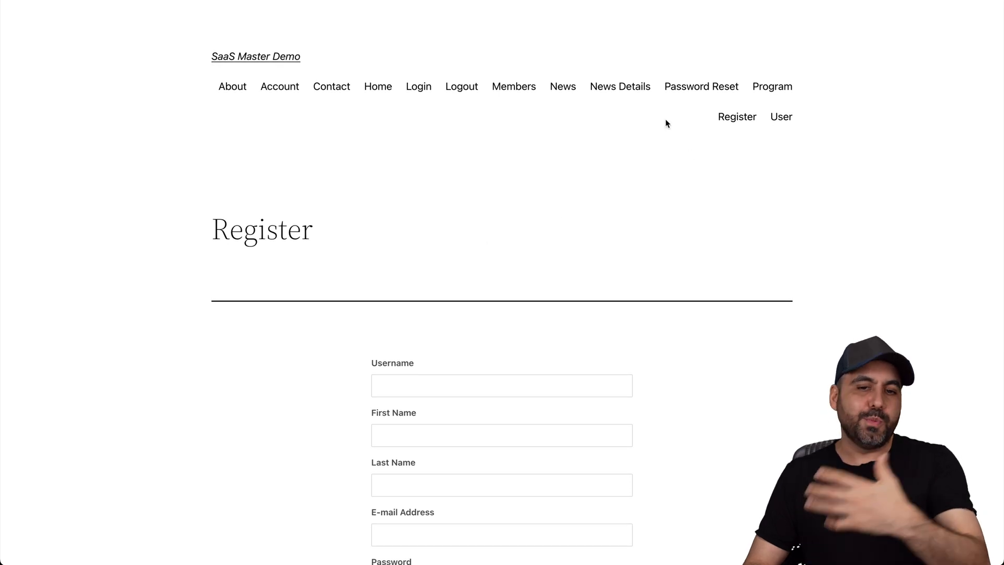
{"action": "scroll", "coordinate": [641, 354], "scroll_direction": "down", "scroll_amount": 5}
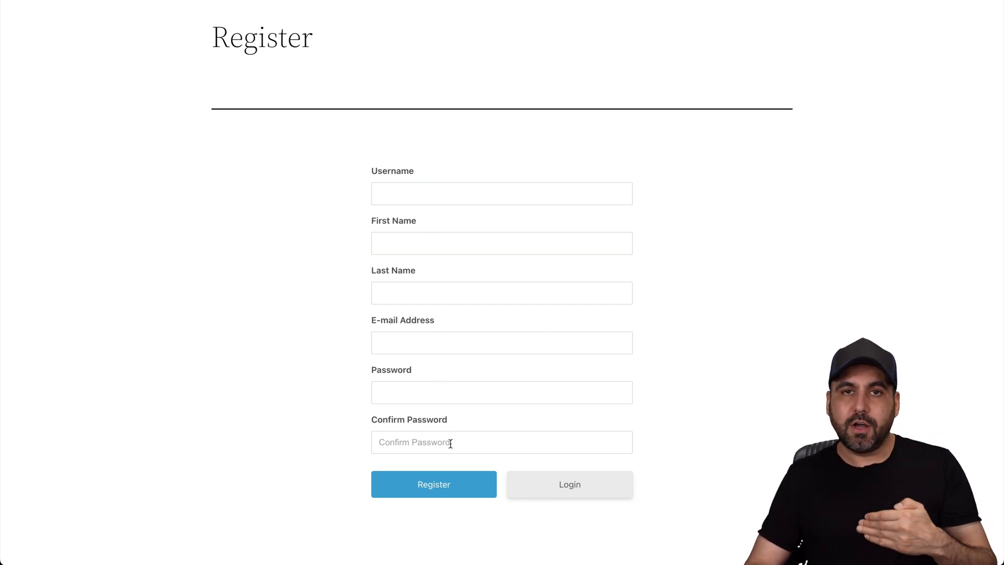
{"action": "left_click", "coordinate": [425, 197]}
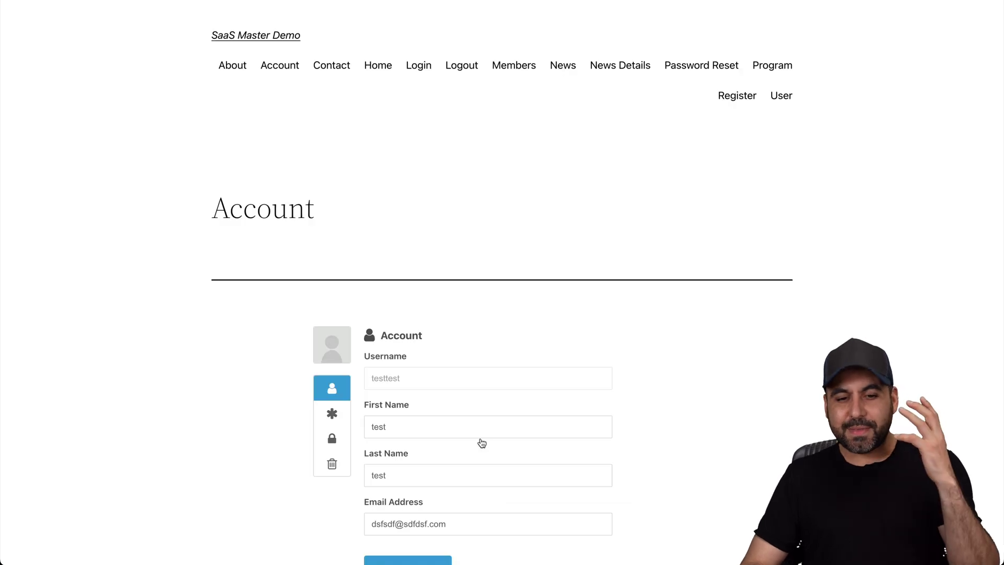
{"action": "scroll", "coordinate": [482, 442], "scroll_direction": "down", "scroll_amount": 4}
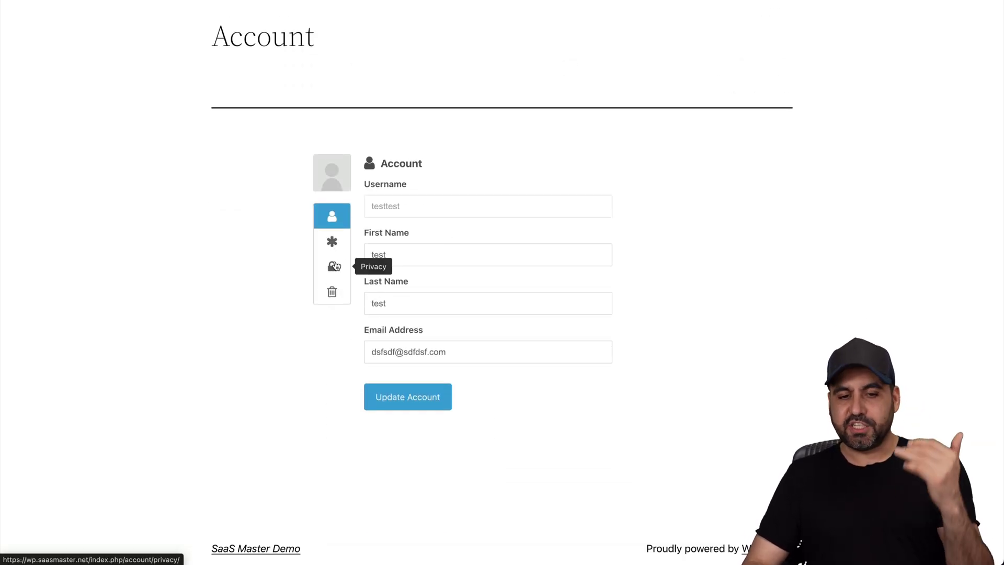
{"action": "scroll", "coordinate": [494, 276], "scroll_direction": "up", "scroll_amount": 5}
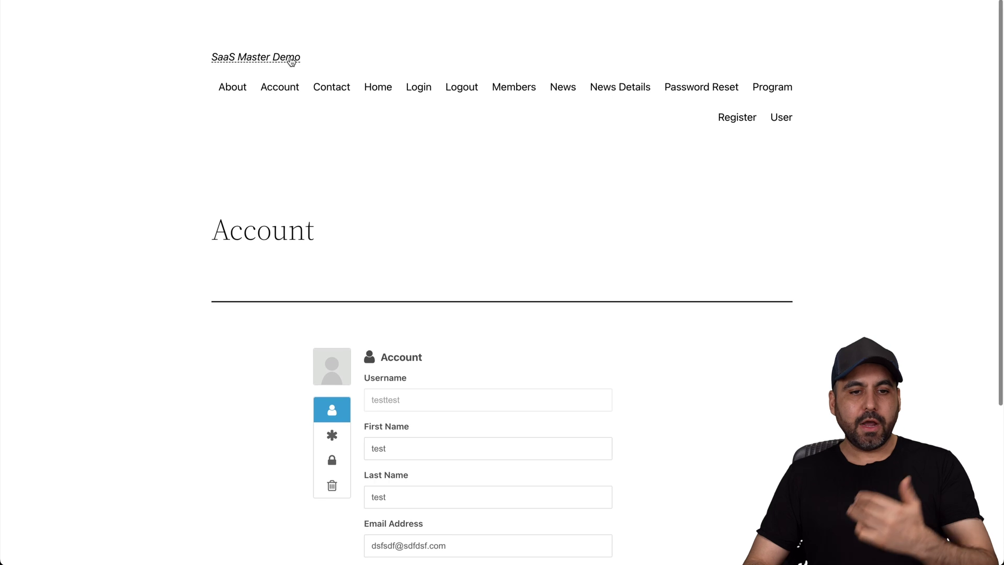
- View the live site's Home, About, Program, News and Contact pages in turn
{"action": "left_click", "coordinate": [256, 59]}
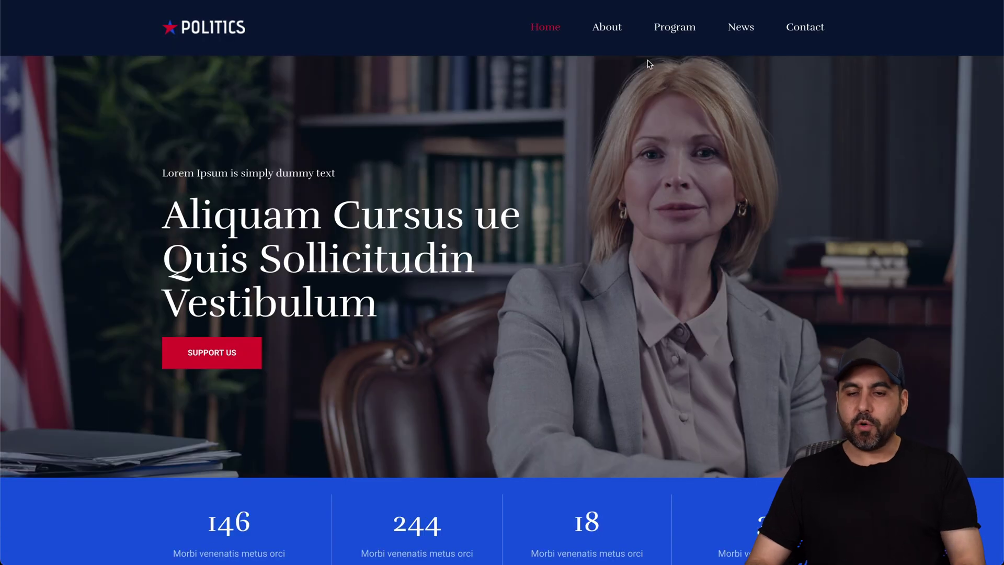
{"action": "left_click", "coordinate": [607, 28]}
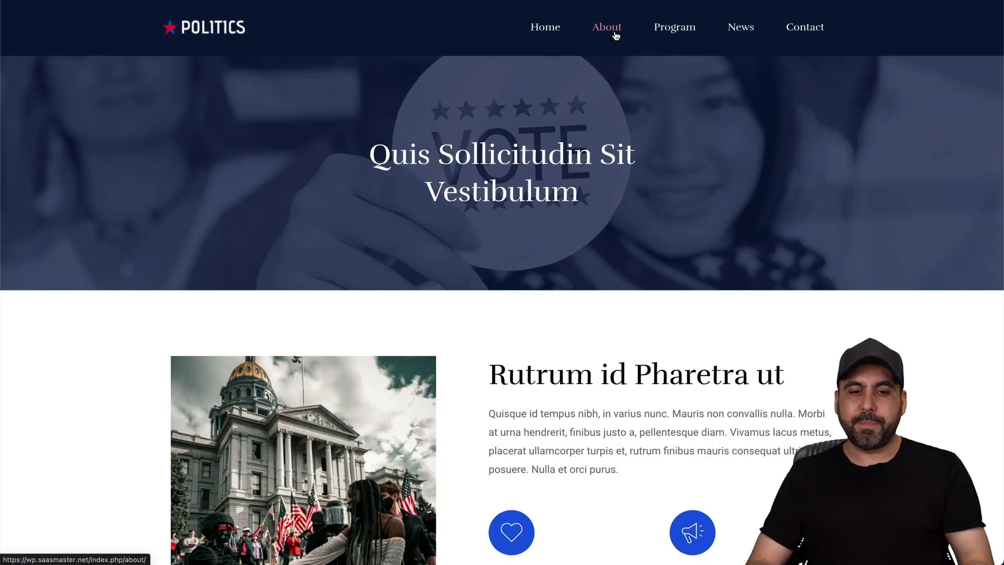
{"action": "left_click", "coordinate": [673, 29]}
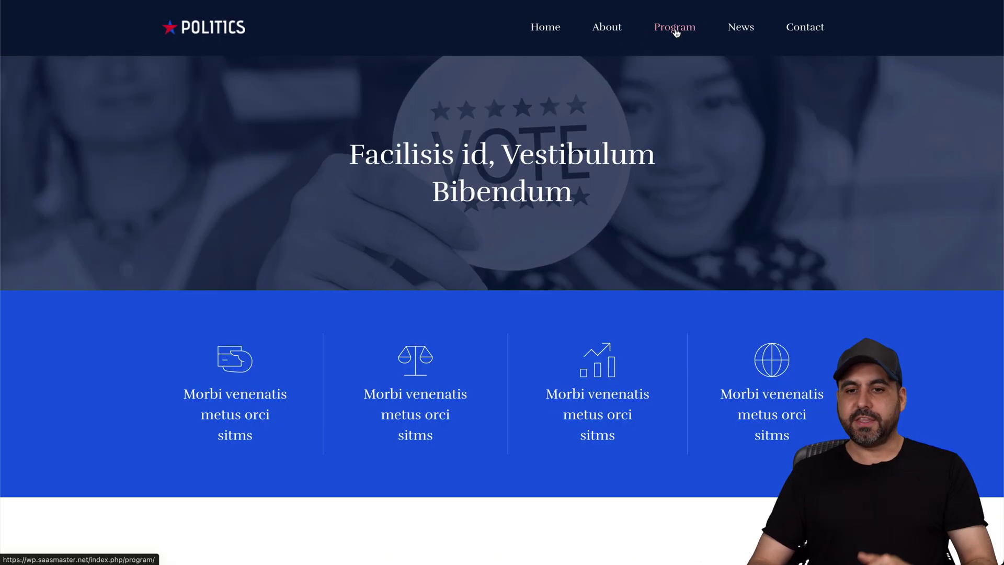
{"action": "left_click", "coordinate": [738, 30]}
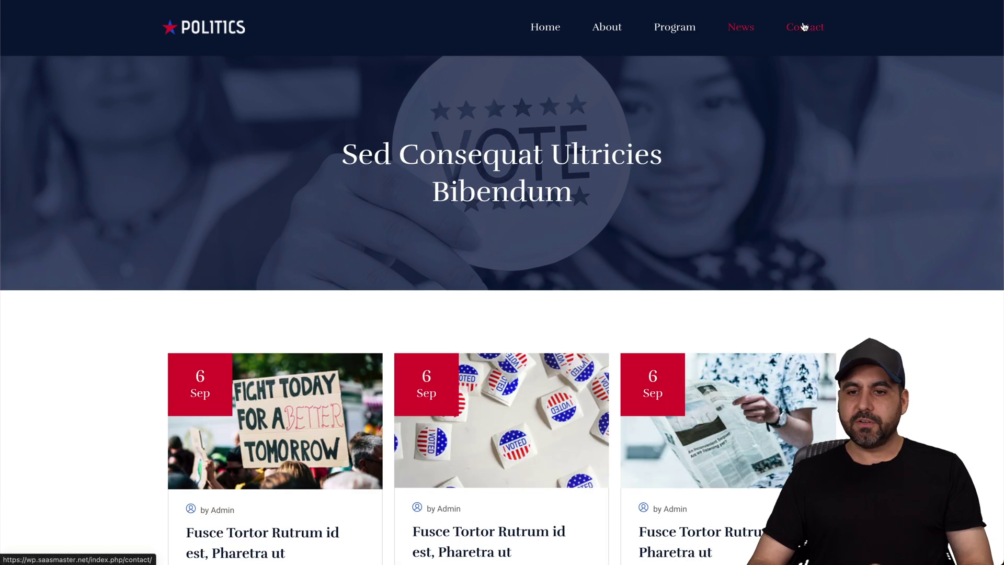
{"action": "left_click", "coordinate": [799, 28]}
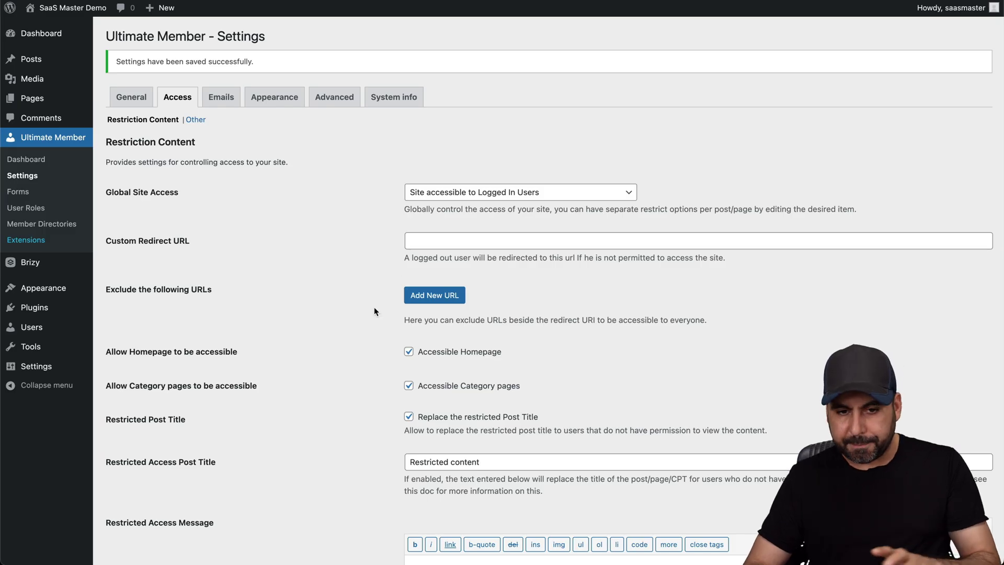
- Review the Access Other options and the Account Activation Email notification settings
{"action": "left_click", "coordinate": [196, 119]}
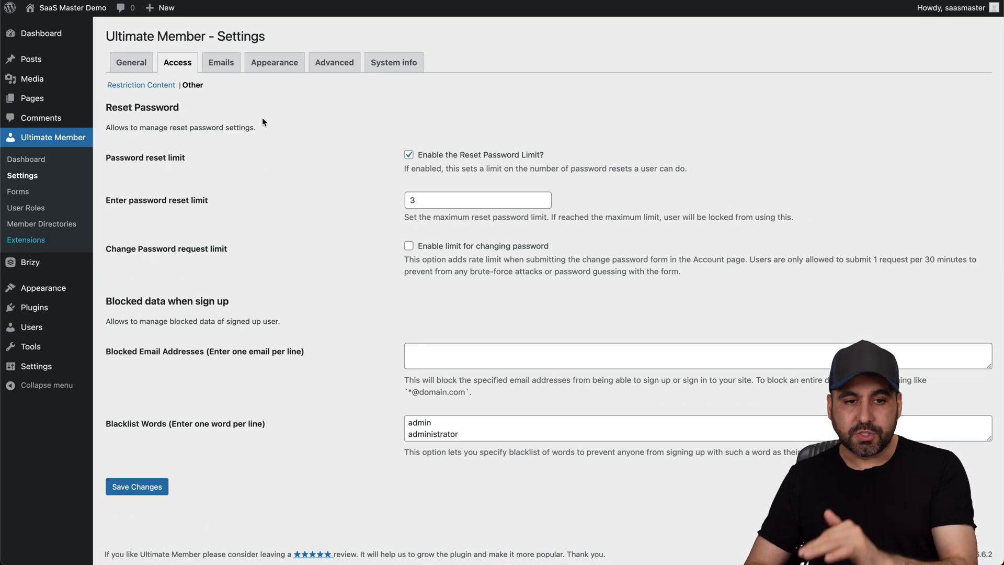
{"action": "left_click", "coordinate": [222, 64]}
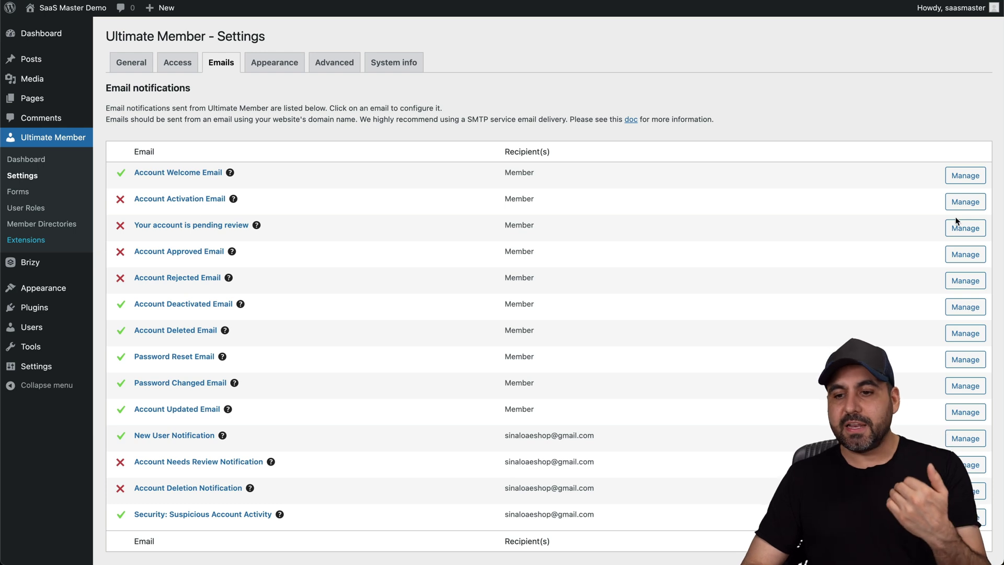
{"action": "left_click", "coordinate": [974, 211]}
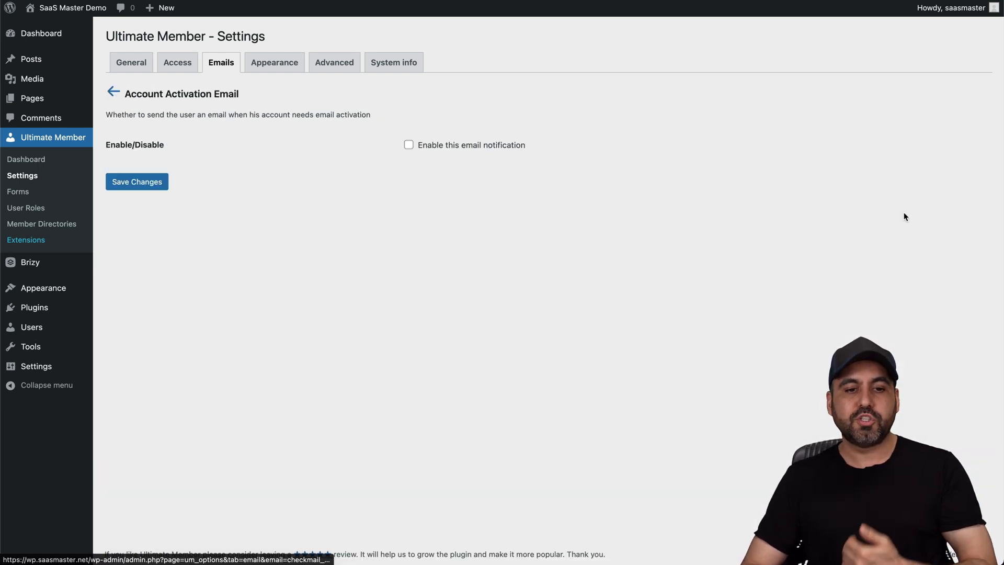
{"action": "key", "text": "super+bracketleft"}
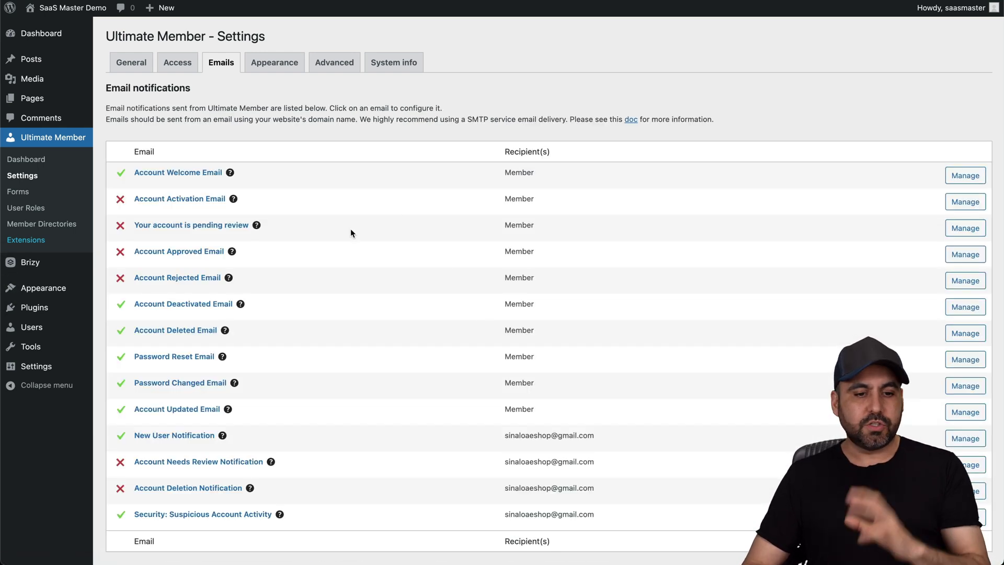
{"action": "scroll", "coordinate": [330, 214], "scroll_direction": "down", "scroll_amount": 3}
{"action": "scroll", "coordinate": [331, 215], "scroll_direction": "down", "scroll_amount": 5}
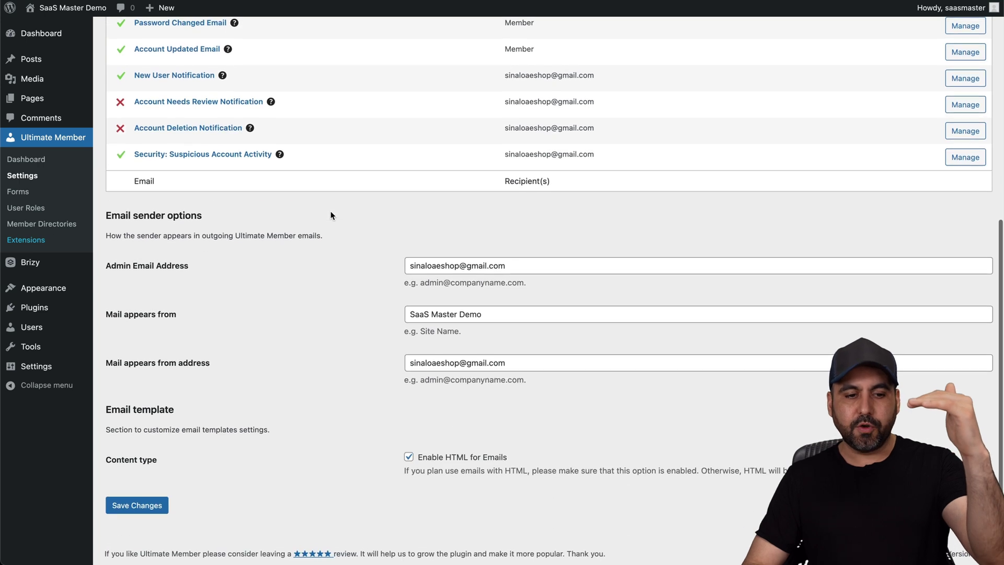
{"action": "scroll", "coordinate": [330, 215], "scroll_direction": "up", "scroll_amount": 8}
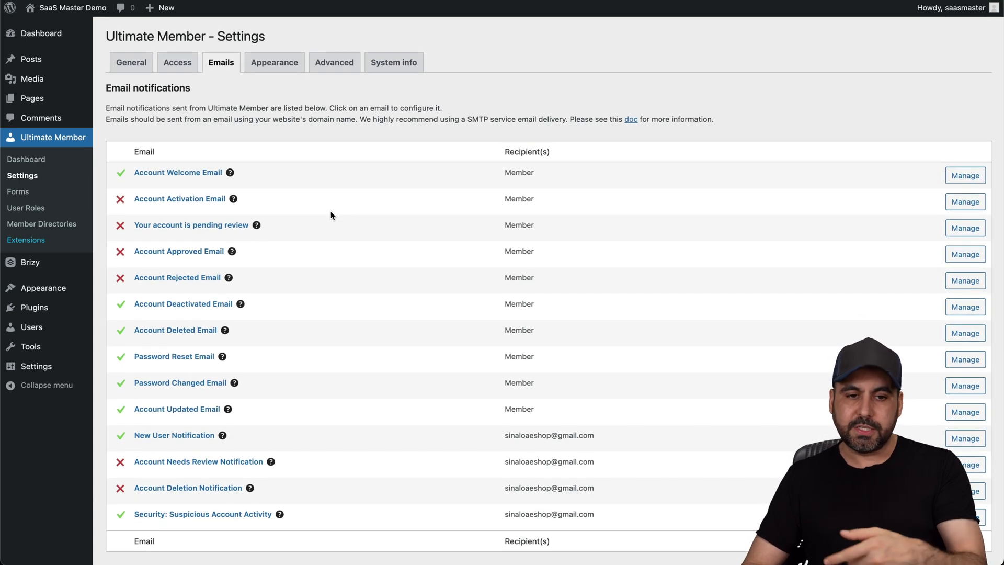
- Review the profile and registration form appearance: 450px width, centered, Register and Login buttons
{"action": "left_click", "coordinate": [277, 64]}
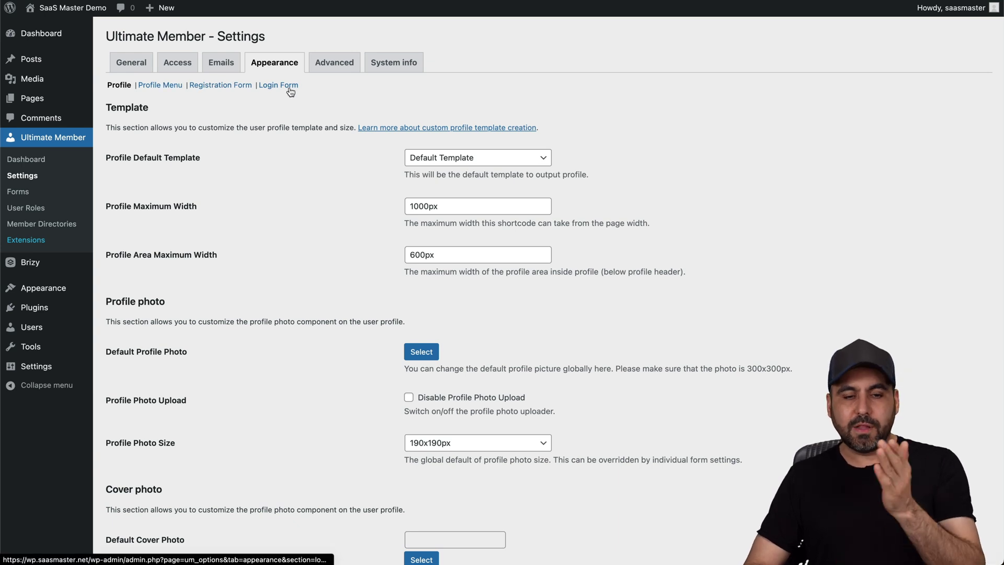
{"action": "left_click", "coordinate": [222, 89]}
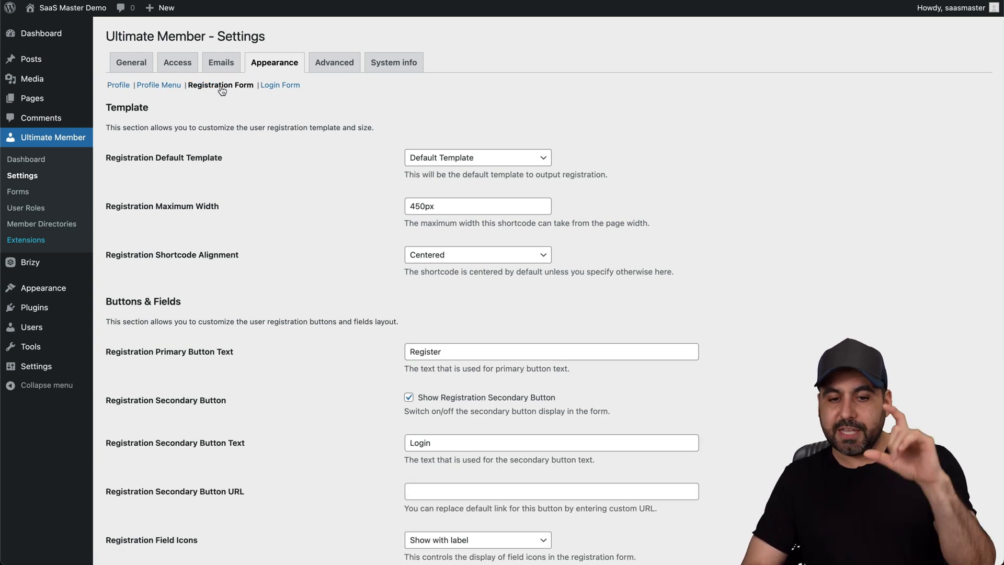
{"action": "scroll", "coordinate": [405, 267], "scroll_direction": "down", "scroll_amount": 3}
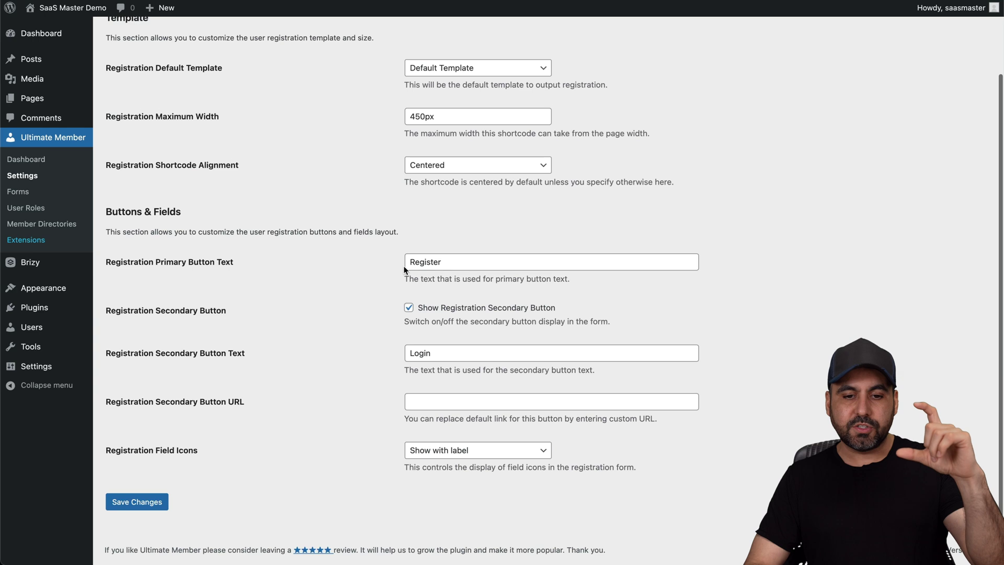
{"action": "scroll", "coordinate": [404, 269], "scroll_direction": "up", "scroll_amount": 3}
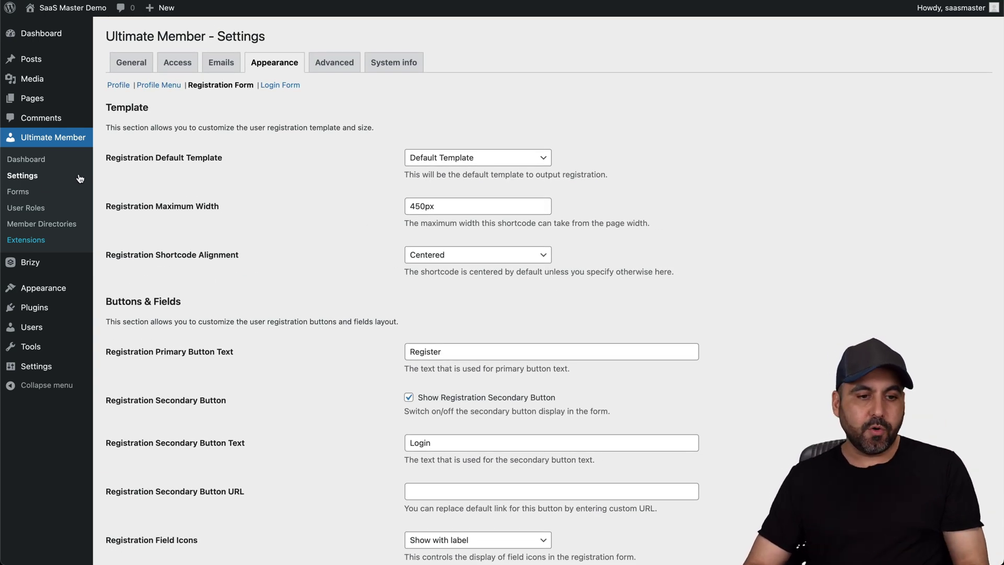
{"action": "left_click", "coordinate": [17, 192]}
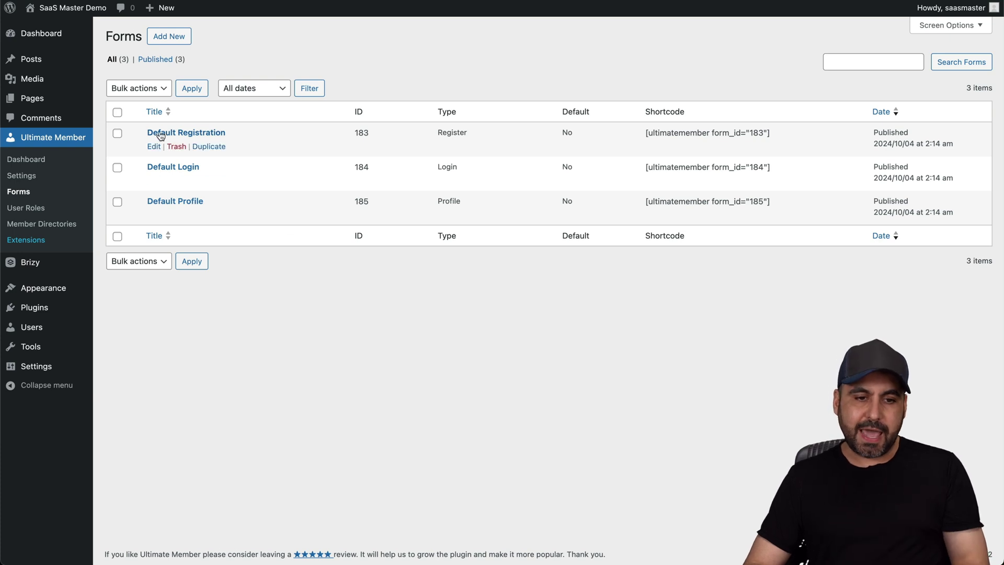
- Inspect the Default Registration form's Username field without changes and select its shortcode
{"action": "left_click", "coordinate": [154, 146]}
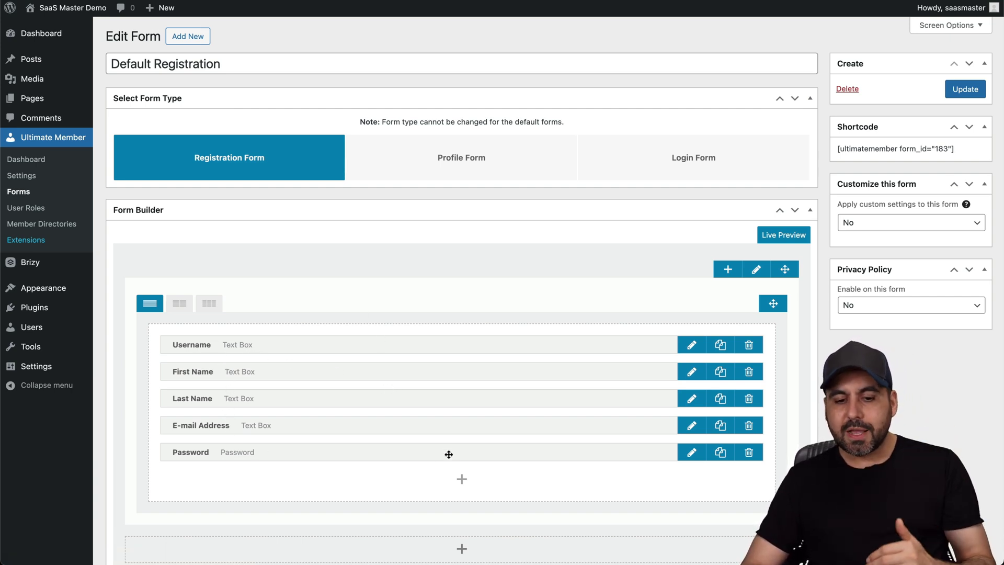
{"action": "left_click", "coordinate": [690, 345]}
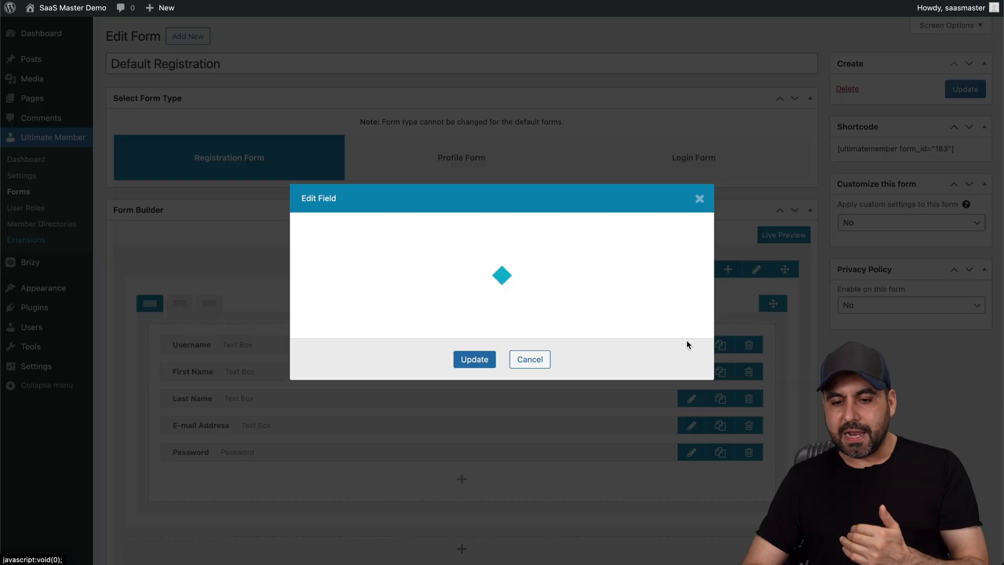
{"action": "left_click", "coordinate": [529, 432]}
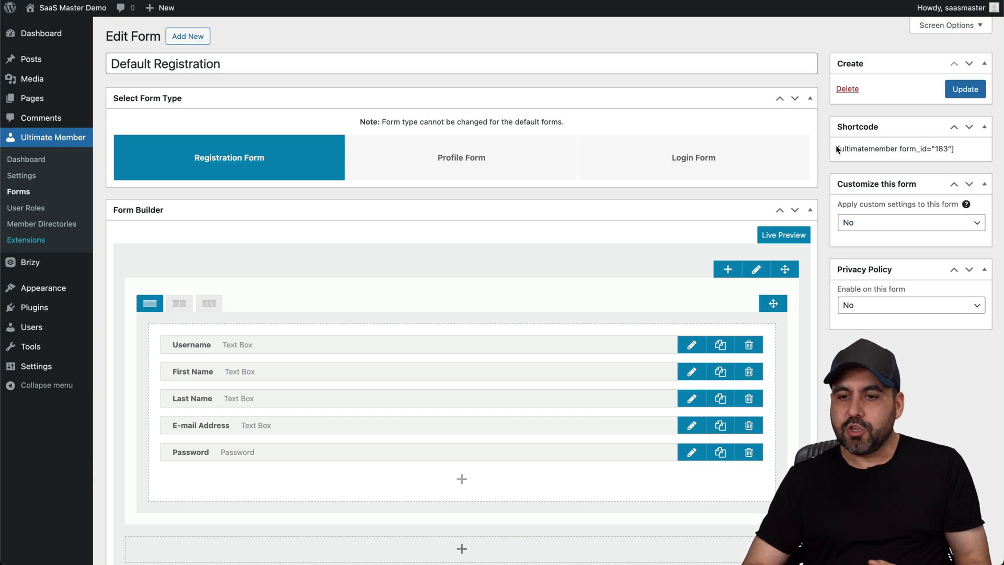
{"action": "left_click_drag", "start_coordinate": [838, 149], "coordinate": [964, 153]}
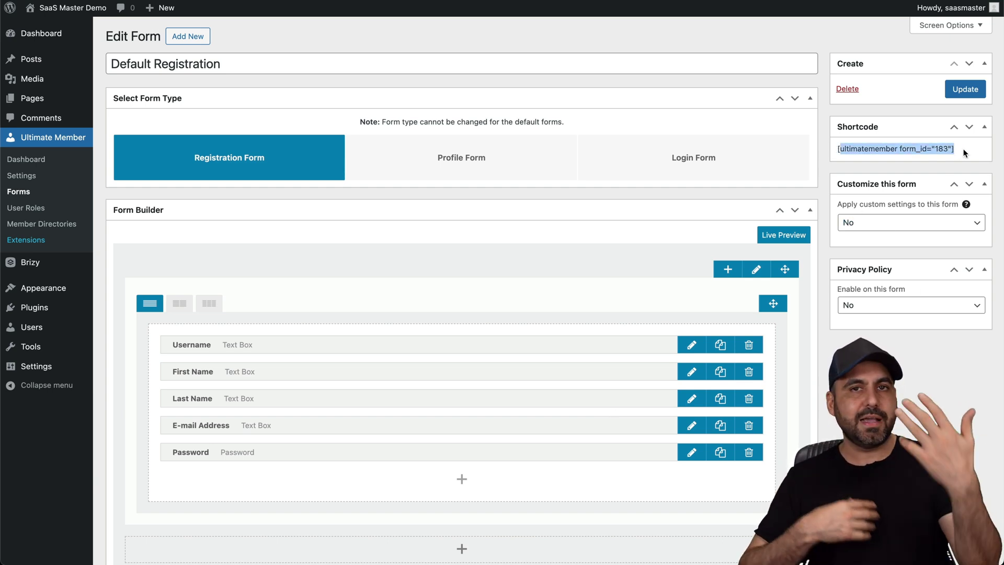
{"action": "left_click", "coordinate": [935, 151]}
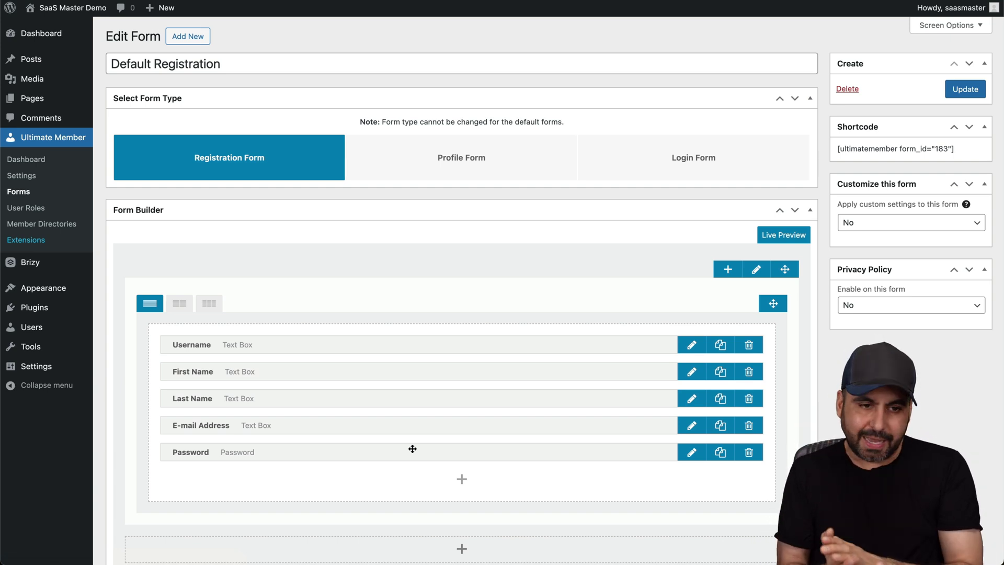
{"action": "left_click", "coordinate": [19, 192]}
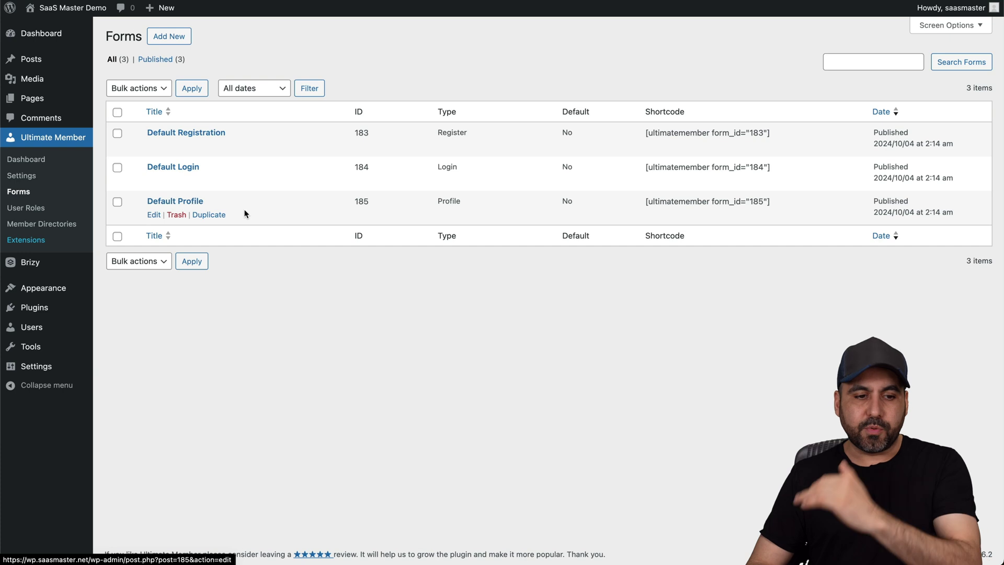
- Browse the user roles and member directories, selecting the Members directory shortcode
{"action": "left_click", "coordinate": [41, 208]}
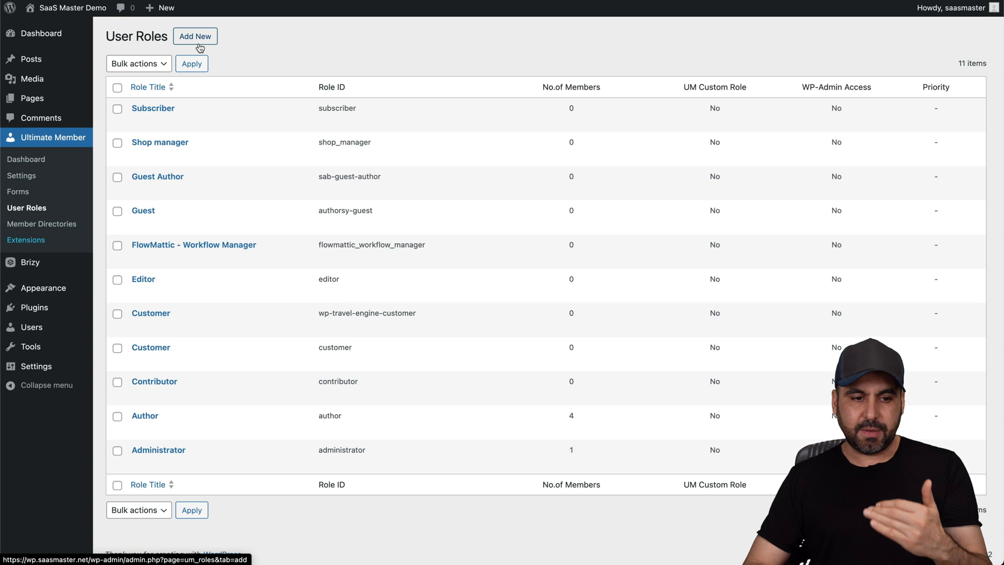
{"action": "left_click", "coordinate": [64, 226]}
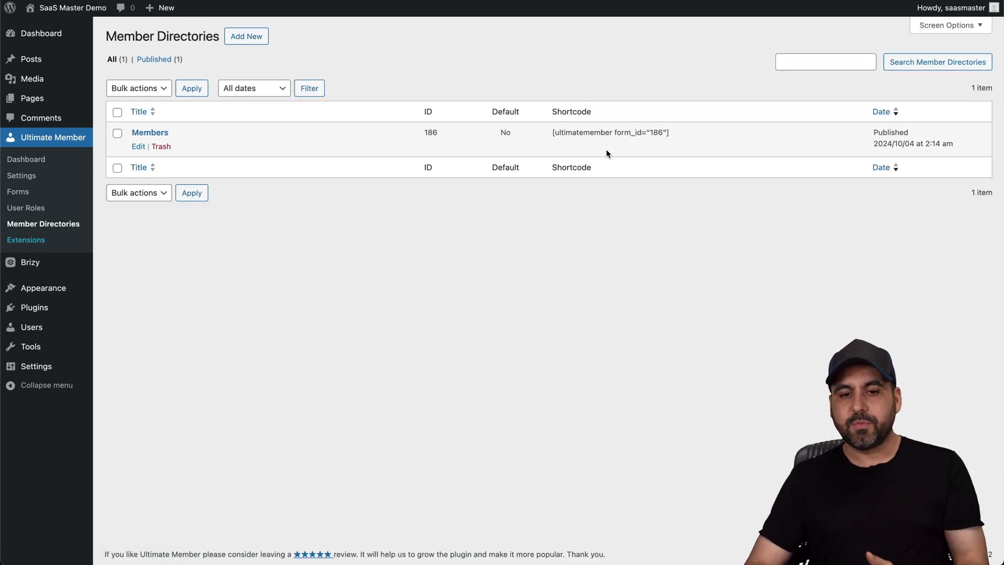
{"action": "left_click_drag", "start_coordinate": [551, 132], "coordinate": [682, 132]}
{"action": "left_click", "coordinate": [684, 131]}
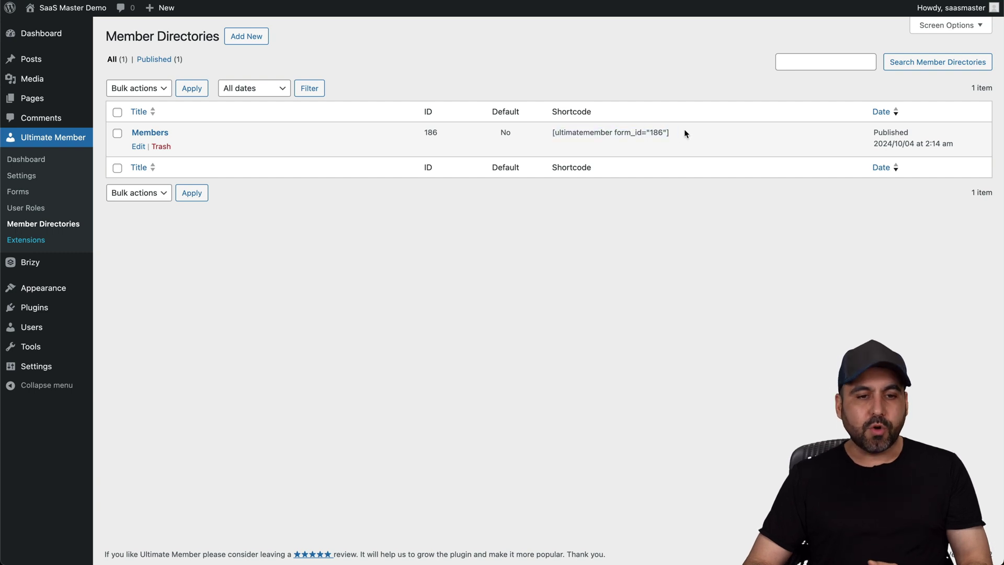
- Inspect the Members directory, the 5-user dashboard overview, and the General page assignments
{"action": "left_click", "coordinate": [139, 147]}
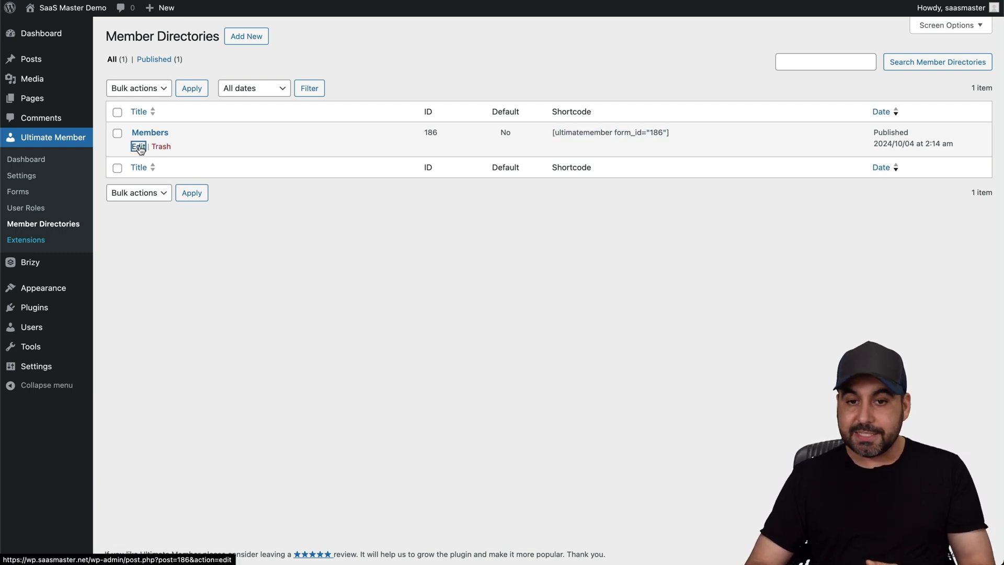
{"action": "scroll", "coordinate": [340, 343], "scroll_direction": "down", "scroll_amount": 2}
{"action": "scroll", "coordinate": [341, 343], "scroll_direction": "down", "scroll_amount": 10}
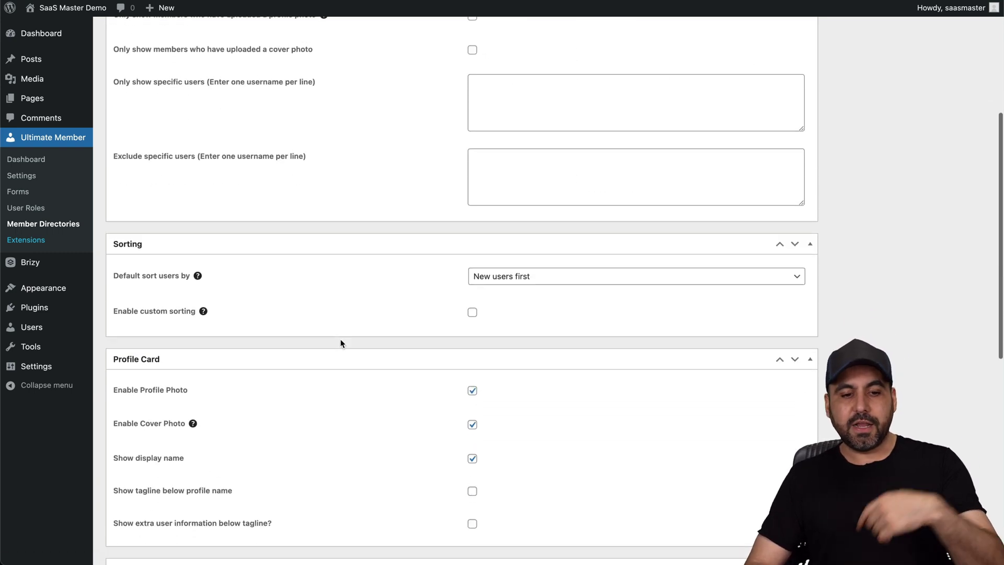
{"action": "scroll", "coordinate": [341, 344], "scroll_direction": "up", "scroll_amount": 12}
{"action": "left_click", "coordinate": [40, 158]}
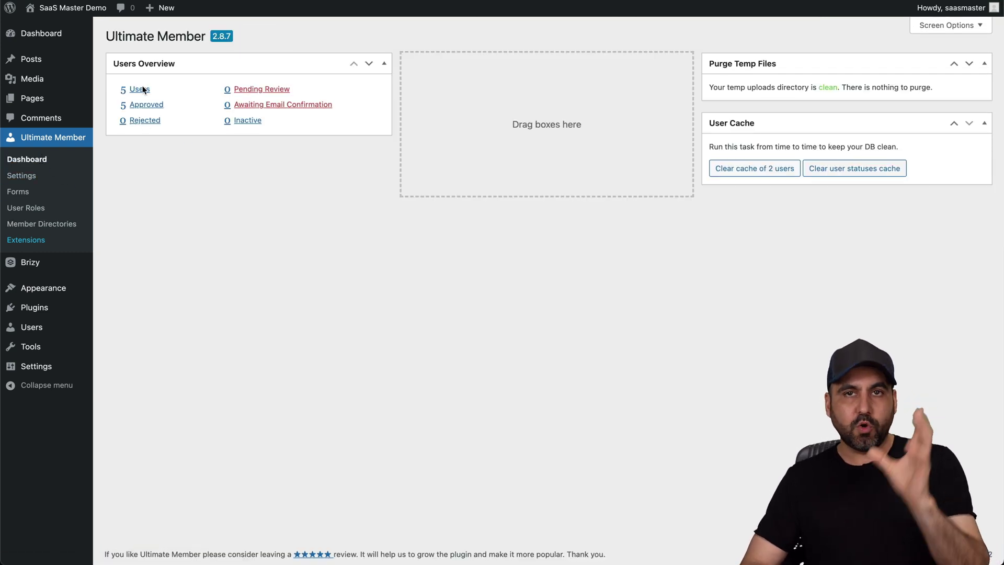
{"action": "left_click", "coordinate": [49, 174]}
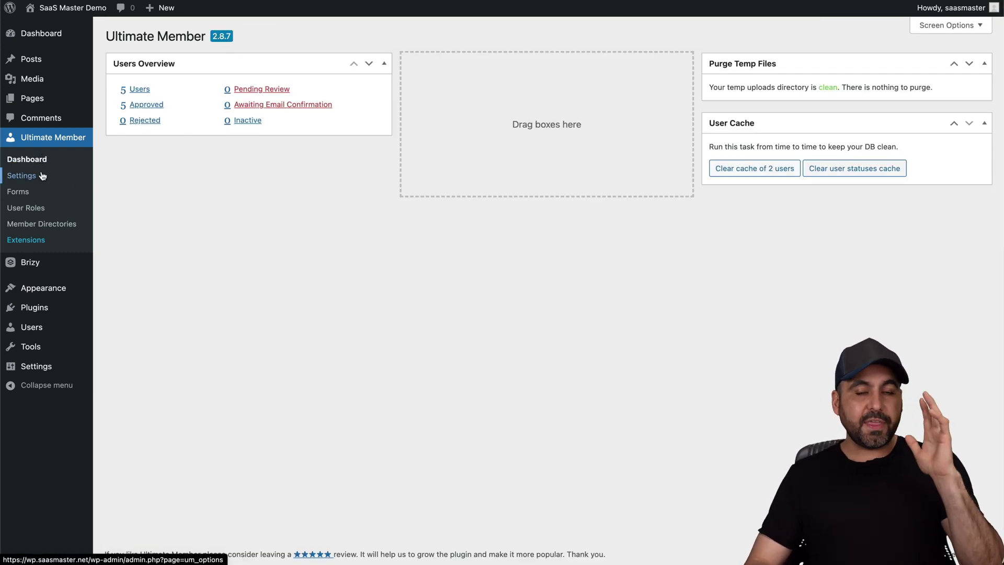